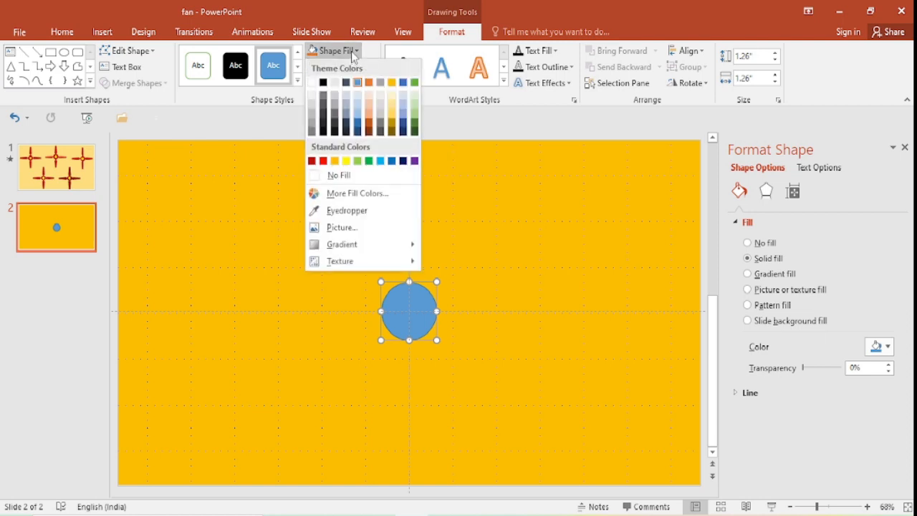
# Fill the central circle with standard dark red and remove its outline
pyautogui.click(312, 160)
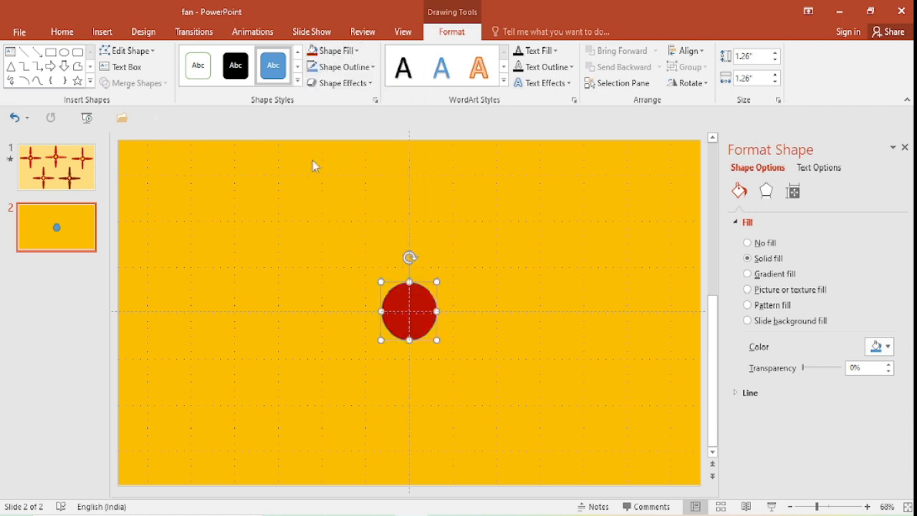
pyautogui.click(345, 67)
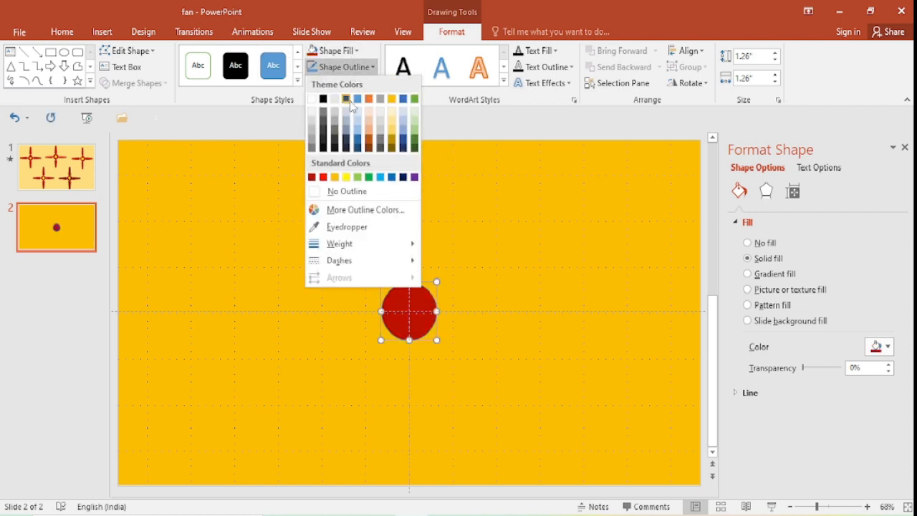
pyautogui.click(329, 191)
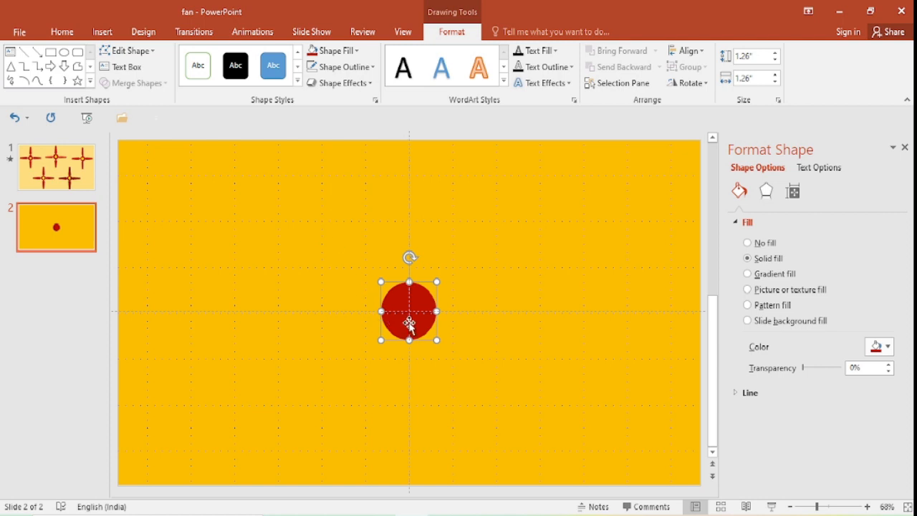
# Duplicate the dark red circle, fill the copy yellow and align it exactly over the original
pyautogui.hotkey('ctrl', 'd')
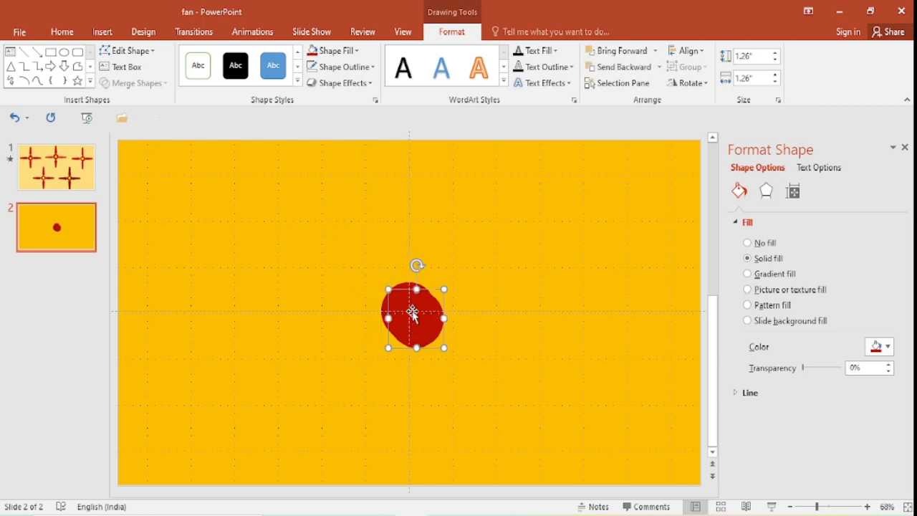
pyautogui.click(354, 57)
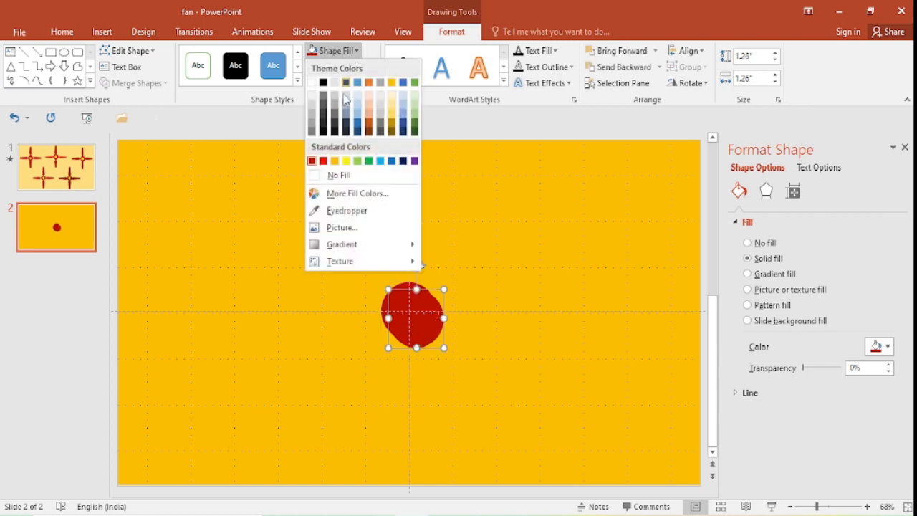
pyautogui.click(346, 160)
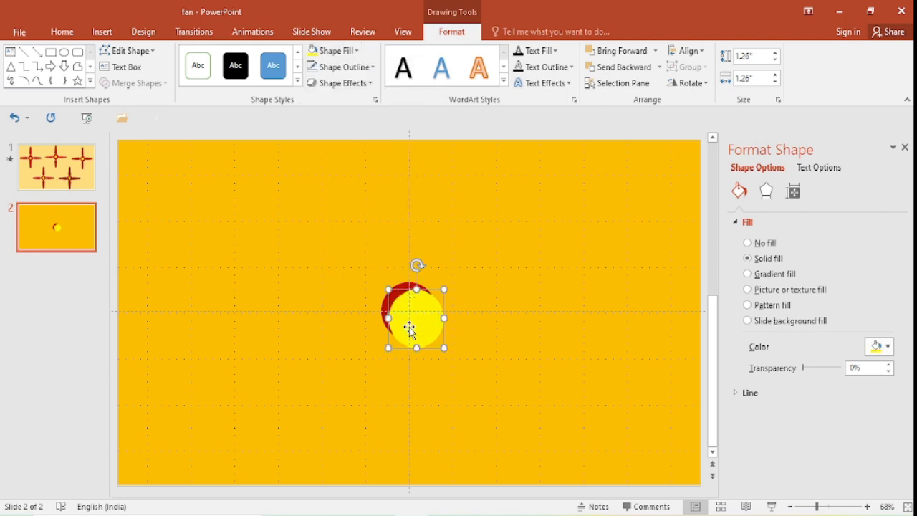
pyautogui.moveTo(409, 328); pyautogui.dragTo(402, 321)
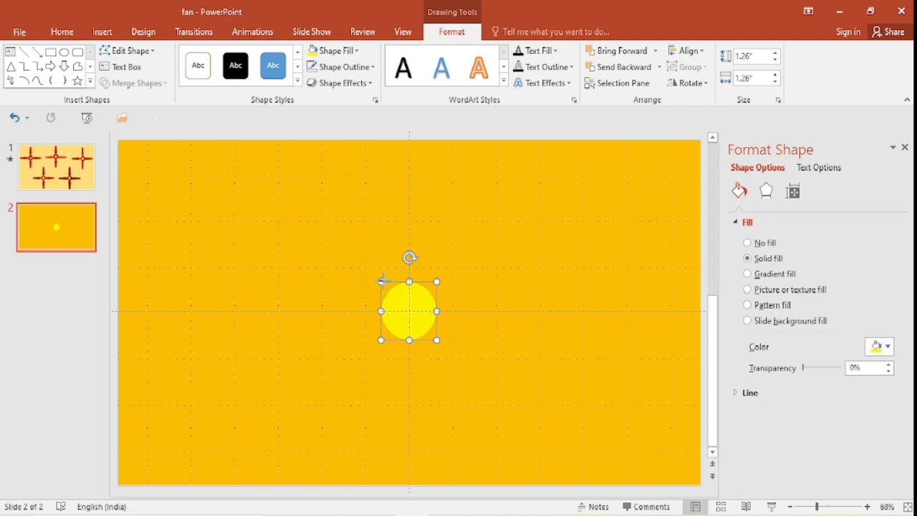
# Shrink the yellow circle about its centre to about 0.87" so a dark red ring surrounds it
pyautogui.moveTo(381, 280); pyautogui.dragTo(395, 296)
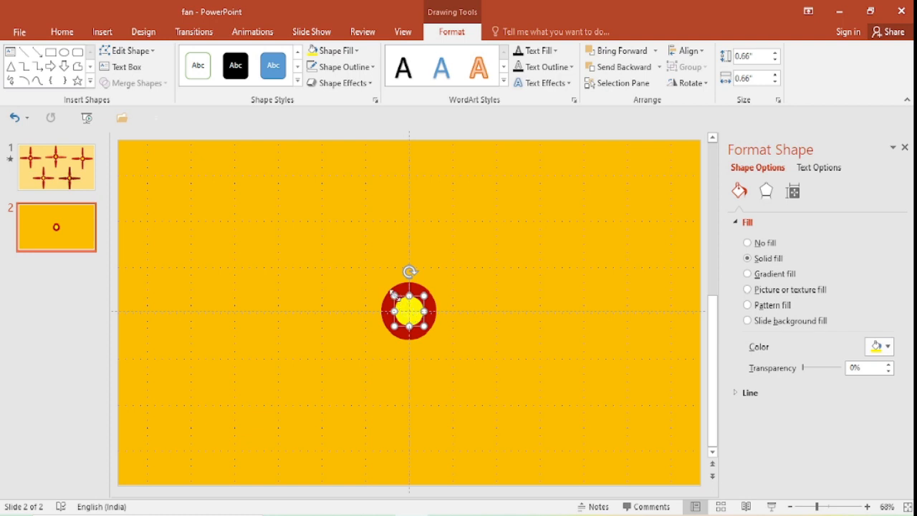
pyautogui.moveTo(394, 295); pyautogui.dragTo(389, 290)
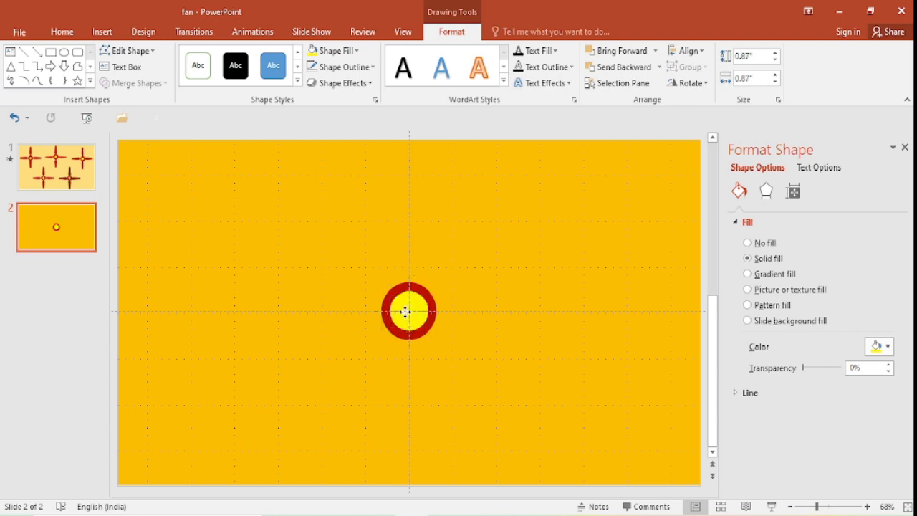
pyautogui.click(468, 330)
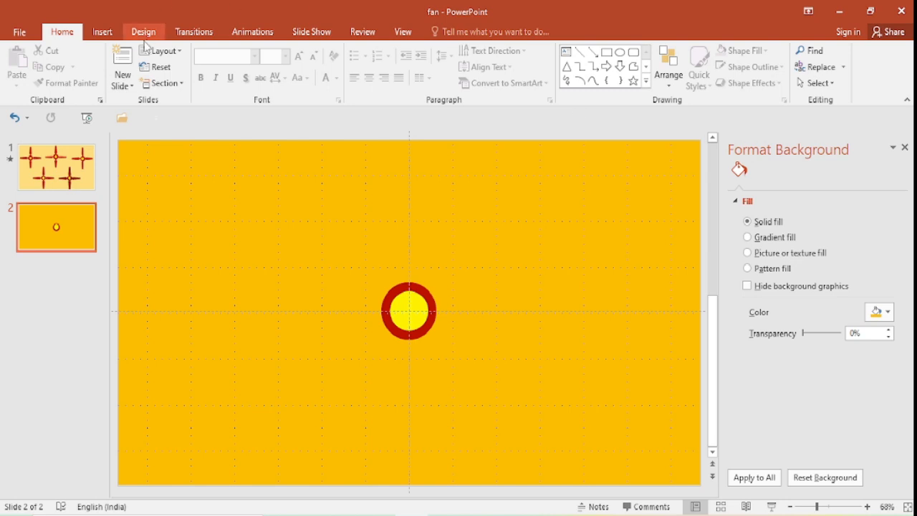
# Draw a tall, narrow trapezoid about 2.52" high and 0.63" wide on the vertical guide above the circles as a fan blade
pyautogui.click(103, 31)
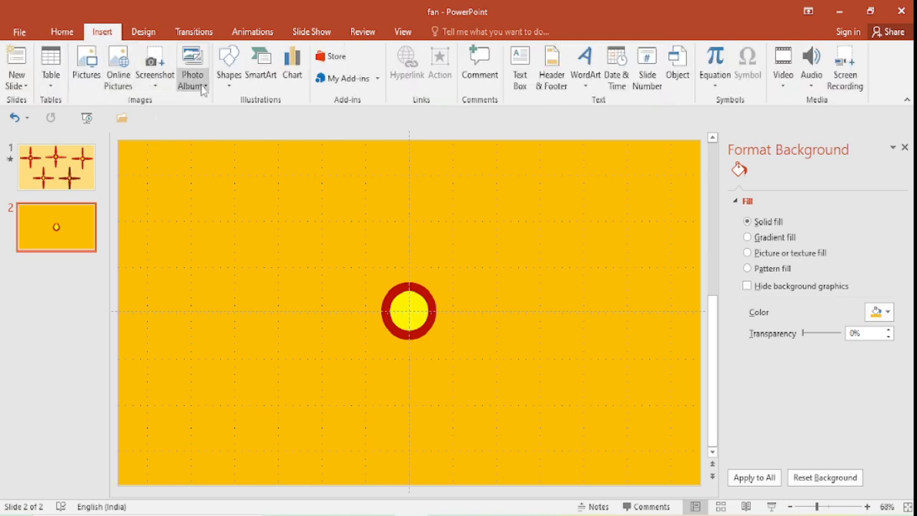
pyautogui.click(230, 85)
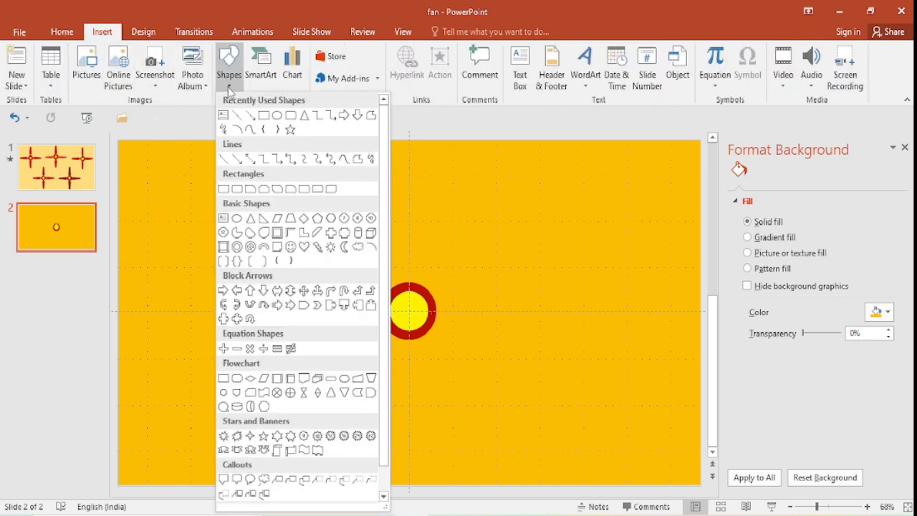
pyautogui.click(291, 218)
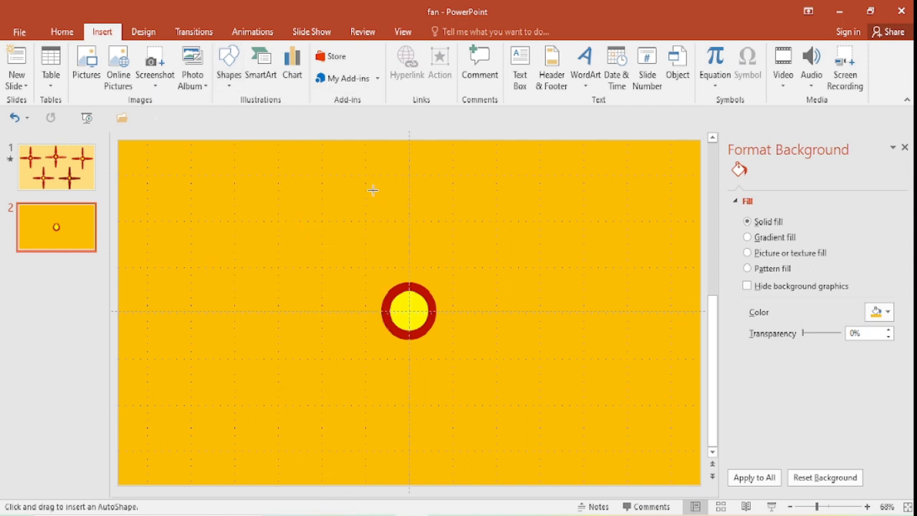
pyautogui.moveTo(370, 166)
pyautogui.mouseDown()
pyautogui.moveTo(427, 260)
pyautogui.moveTo(401, 267)
pyautogui.moveTo(397, 285)
pyautogui.moveTo(395, 260)
pyautogui.moveTo(410, 245)
pyautogui.mouseUp()
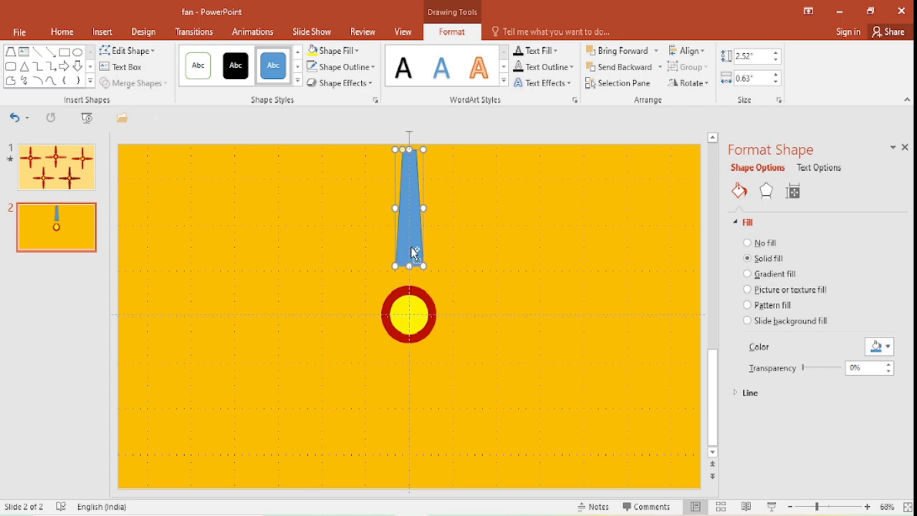
# Duplicate the blade trapezoid, shrink the copy to about 0.58" by 0.3" and place it between the blade and the red ring
pyautogui.hotkey('ctrl', 'd')
pyautogui.moveTo(421, 237); pyautogui.dragTo(487, 265)
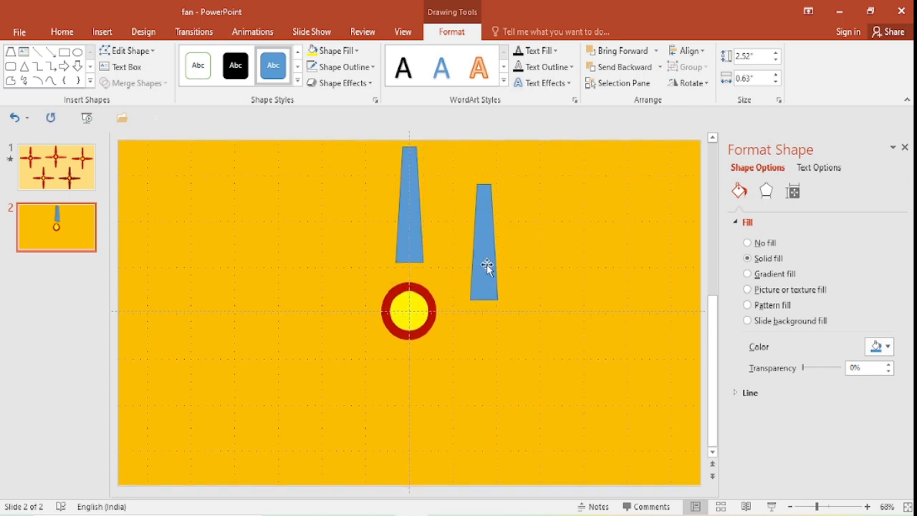
pyautogui.moveTo(485, 184); pyautogui.dragTo(409, 273)
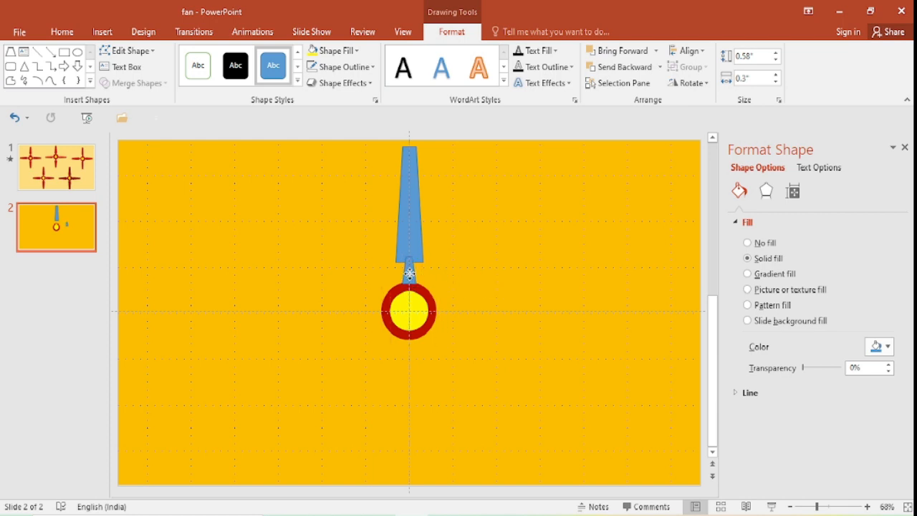
pyautogui.moveTo(409, 273); pyautogui.dragTo(409, 273)
pyautogui.click(462, 249)
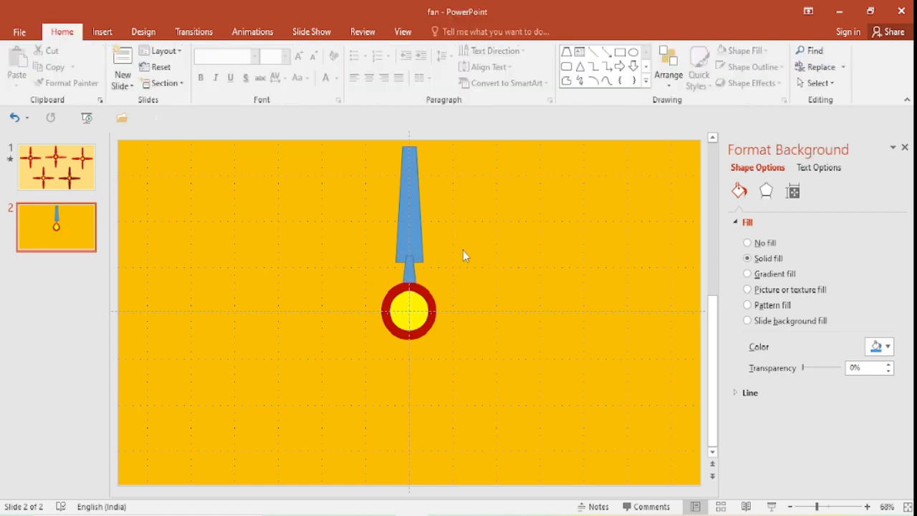
# Duplicate the yellow circle beside the hub and fill the copy white
pyautogui.click(414, 311)
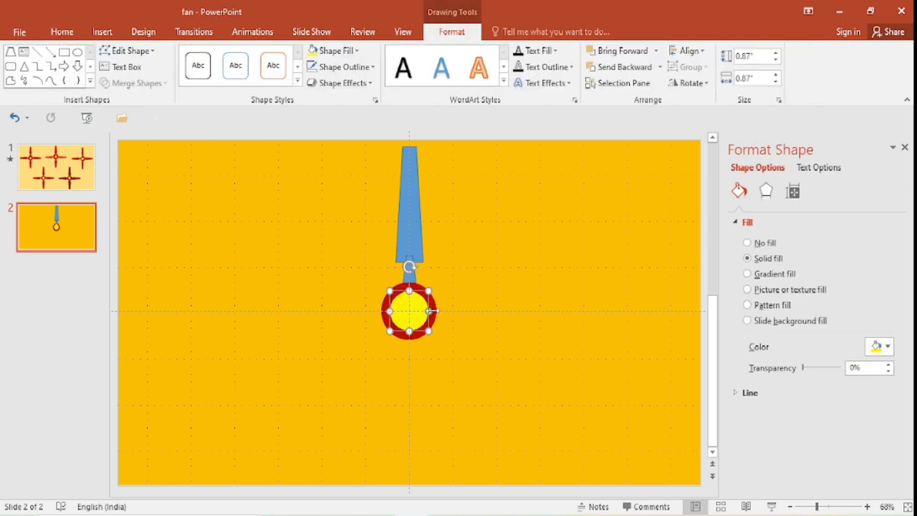
pyautogui.moveTo(422, 311); pyautogui.dragTo(470, 315)
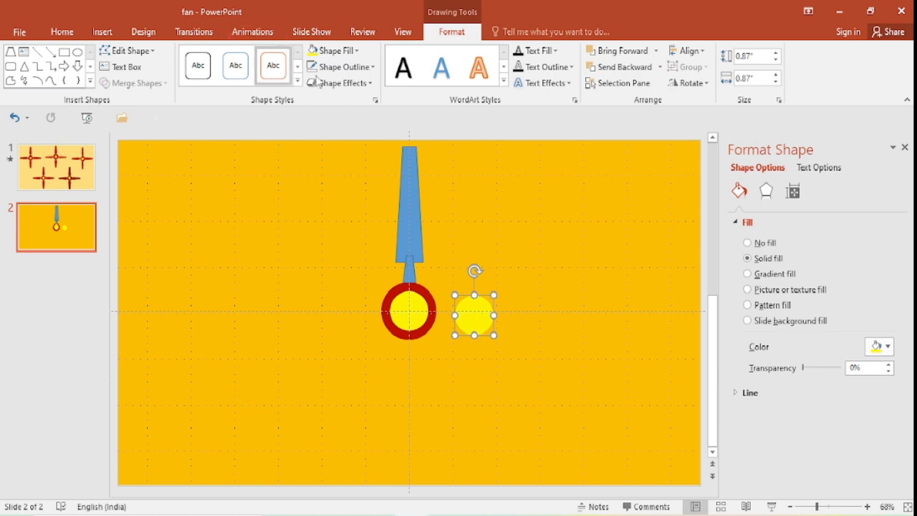
pyautogui.click(353, 52)
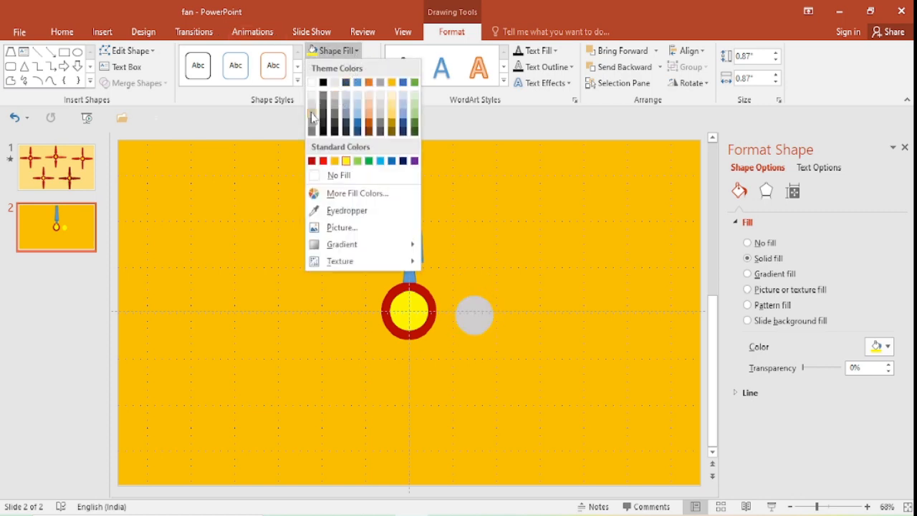
pyautogui.click(312, 83)
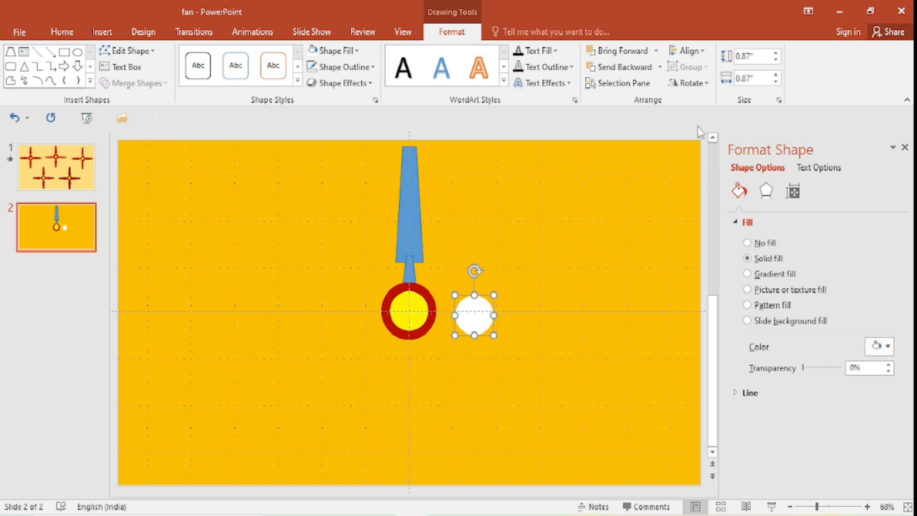
# Set the white circle's height and width to 0.1" each
pyautogui.click(750, 57)
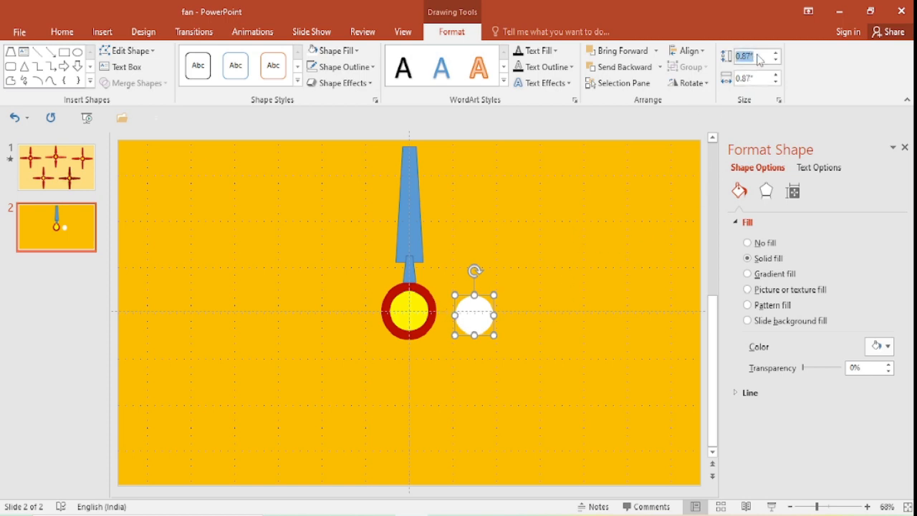
pyautogui.write('0.1')
pyautogui.click(763, 78)
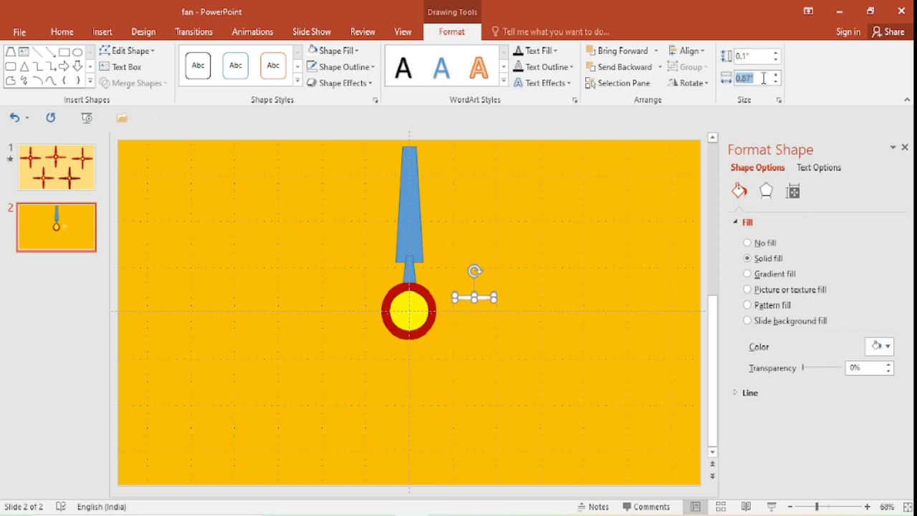
pyautogui.write('0.1')
pyautogui.click(616, 240)
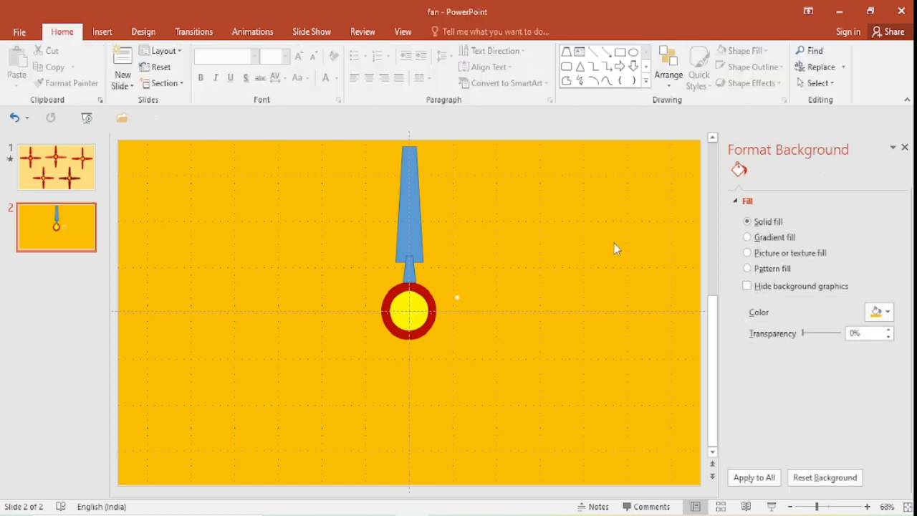
# Move the small white dot onto the lower-left corner of the fan blade
pyautogui.click(457, 304)
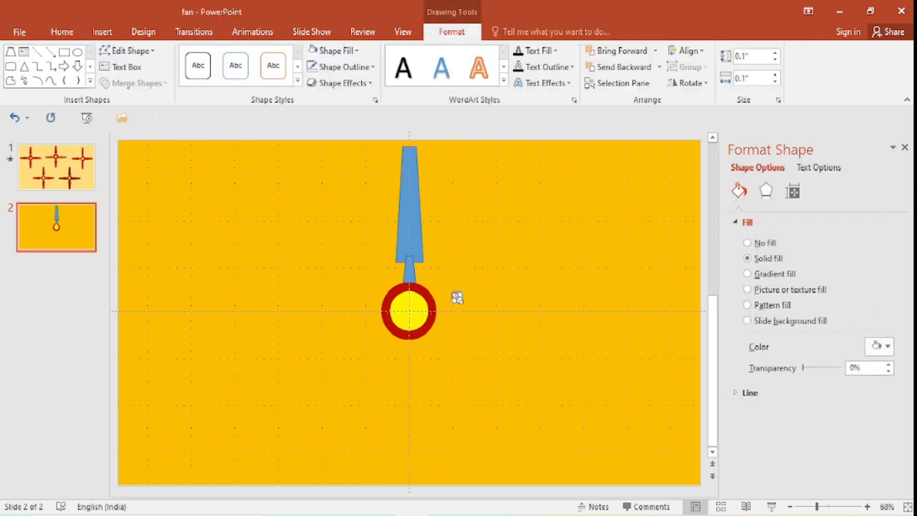
pyautogui.press('Up')
pyautogui.press('Up')
pyautogui.press('Up')
pyautogui.press('Up')
pyautogui.press('Up')
pyautogui.press('Up')
pyautogui.press('Up')
pyautogui.press('Left')
pyautogui.press('Left')
pyautogui.press('Left')
pyautogui.press('Left')
pyautogui.press('Left')
pyautogui.press('Left')
pyautogui.press('Left')
pyautogui.press('Left')
pyautogui.hotkey('ctrl', 'Left')
pyautogui.hotkey('ctrl', 'Left')
pyautogui.hotkey('ctrl', 'Left')
pyautogui.hotkey('ctrl', 'Left')
pyautogui.hotkey('ctrl', 'Left')
pyautogui.hotkey('ctrl', 'Left')
# Duplicate the white dot and place the copy level with it at the blade's lower-right corner
pyautogui.hotkey('ctrl', 'd')
pyautogui.hotkey('ctrl', 'Right')
pyautogui.hotkey('ctrl', 'Right')
pyautogui.hotkey('ctrl', 'Right')
pyautogui.hotkey('ctrl', 'Right')
pyautogui.hotkey('ctrl', 'Right')
pyautogui.hotkey('ctrl', 'Up')
pyautogui.hotkey('ctrl', 'Up')
pyautogui.hotkey('ctrl', 'Up')
pyautogui.hotkey('ctrl', 'Up')
pyautogui.hotkey('ctrl', 'Up')
pyautogui.hotkey('ctrl', 'Up')
pyautogui.hotkey('ctrl', 'Up')
pyautogui.click(464, 294)
pyautogui.click(418, 256)
pyautogui.moveTo(419, 261)
pyautogui.mouseDown()
pyautogui.moveTo(422, 251)
pyautogui.moveTo(419, 259)
pyautogui.mouseUp()
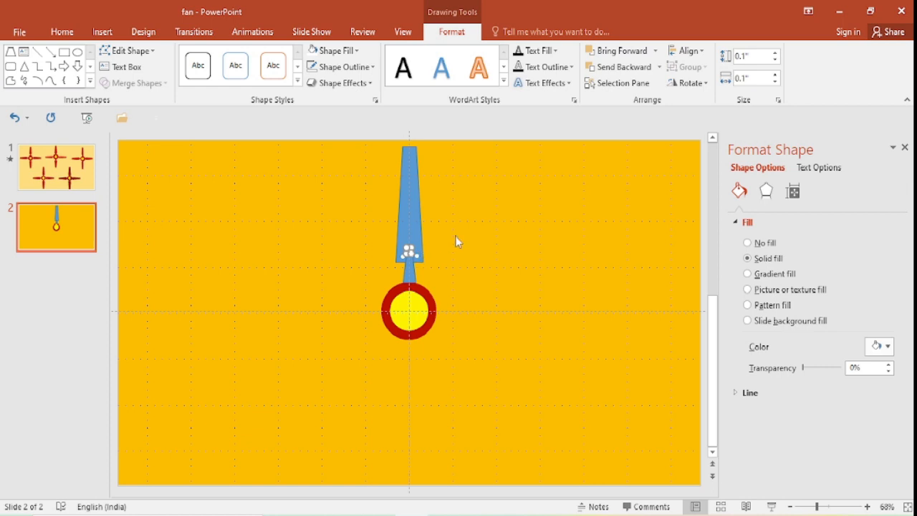
pyautogui.click(462, 237)
pyautogui.click(408, 253)
pyautogui.hotkey('ctrl', 'Right')
pyautogui.hotkey('ctrl', 'Right')
pyautogui.hotkey('ctrl', 'Right')
pyautogui.click(478, 250)
pyautogui.click(410, 246)
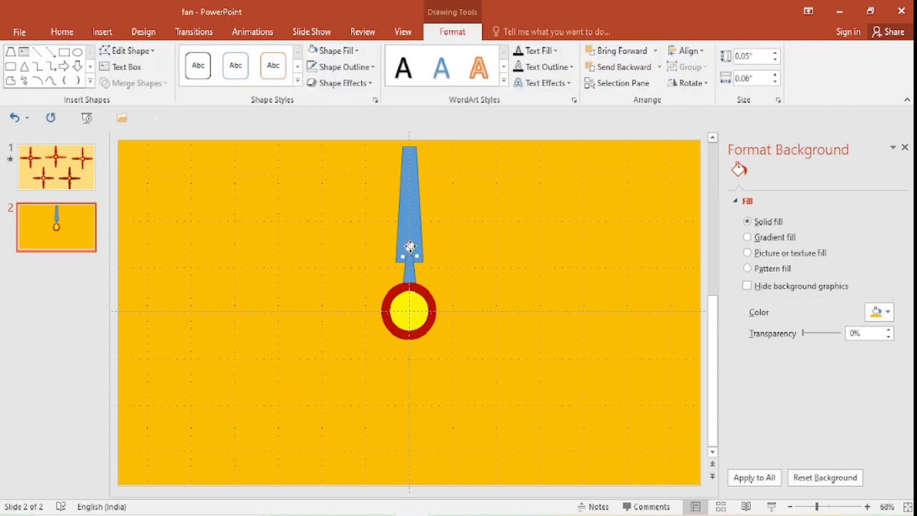
pyautogui.moveTo(410, 245); pyautogui.dragTo(421, 252)
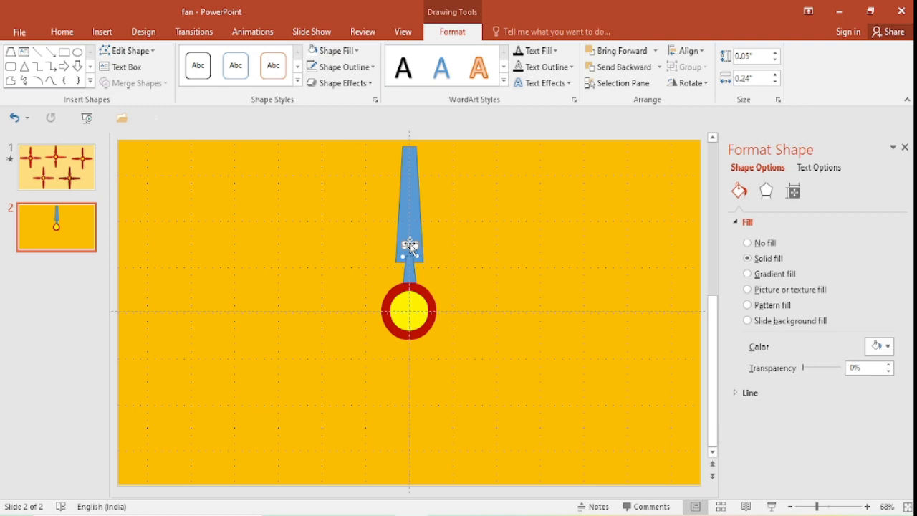
pyautogui.press('Escape')
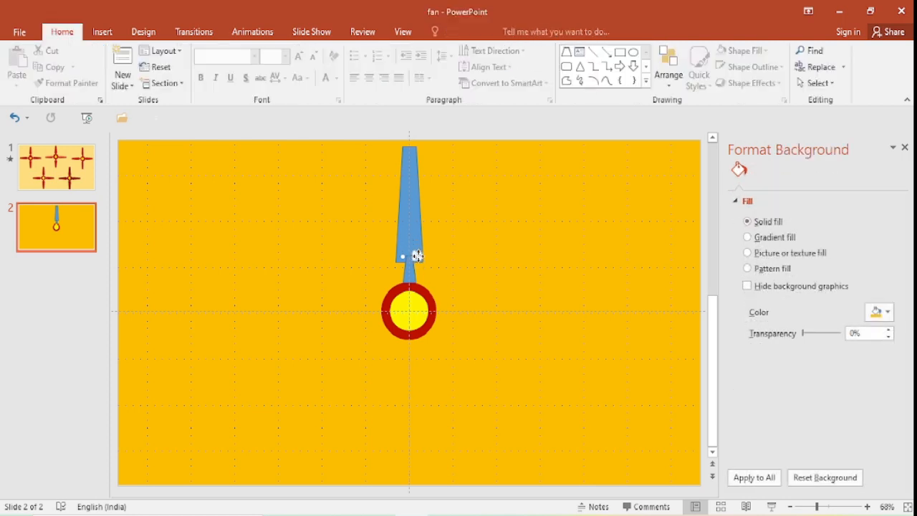
# Duplicate the right-hand white dot and centre the copy above the two lower dots on the blade
pyautogui.click(417, 255)
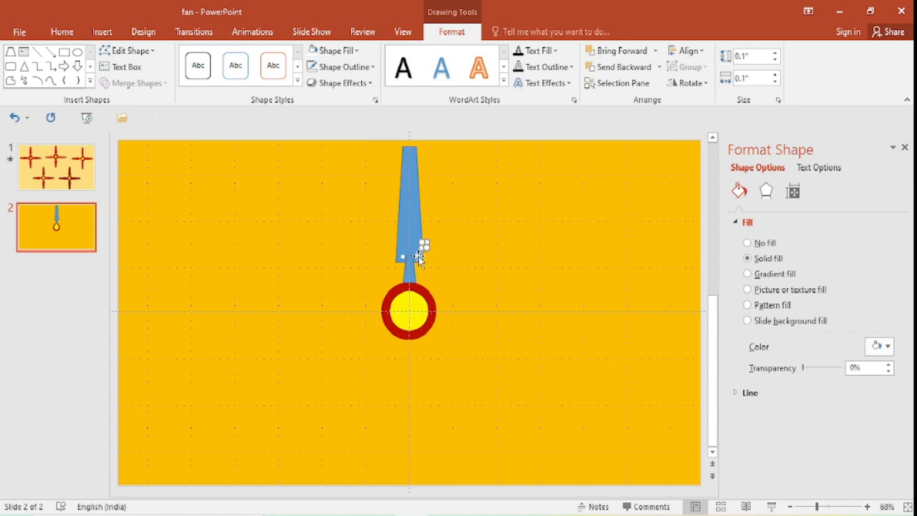
pyautogui.press('Left')
pyautogui.press('Left')
pyautogui.press('Left')
pyautogui.click(442, 251)
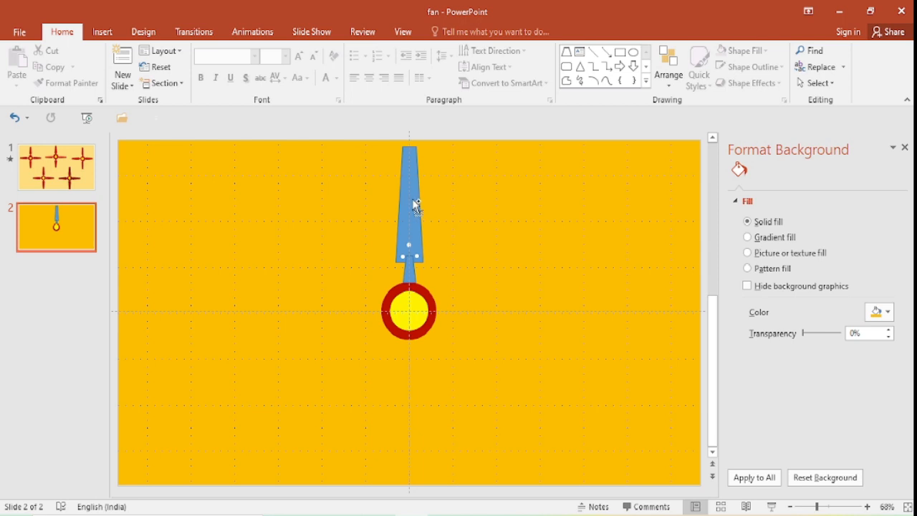
# Remove the outline from the blade, its connector and the white dots, and fill the blade and connector with dark red
pyautogui.click(420, 258)
pyautogui.press('Delete')
pyautogui.click(416, 254)
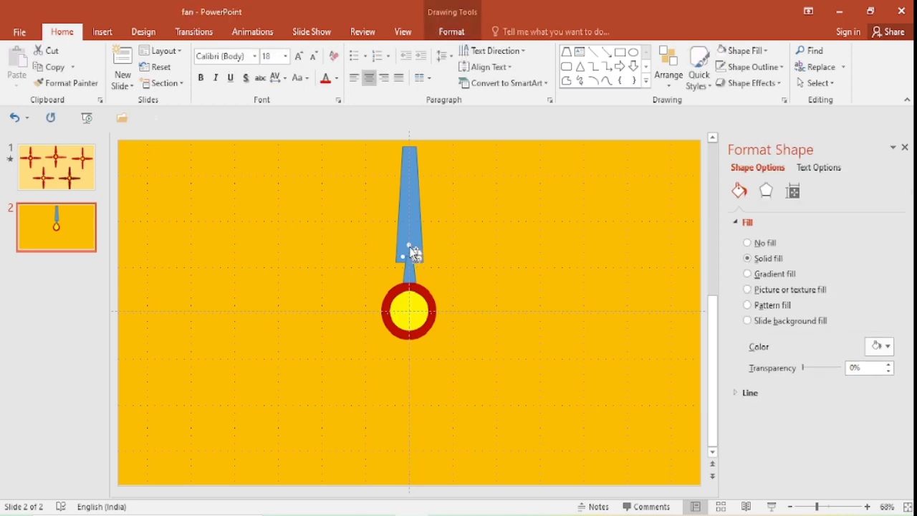
pyautogui.keyDown('ctrl'); pyautogui.click(408, 246); pyautogui.keyUp('ctrl')
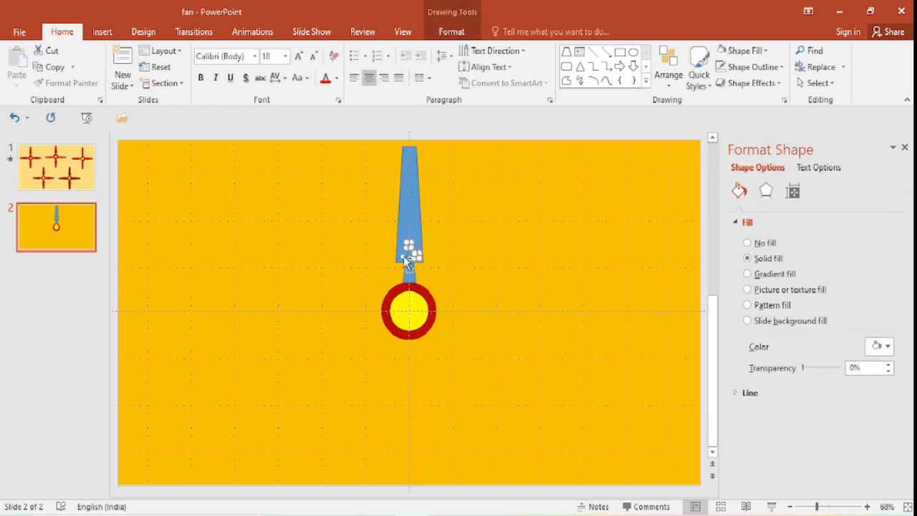
pyautogui.keyDown('ctrl'); pyautogui.click(409, 275); pyautogui.keyUp('ctrl')
pyautogui.keyDown('ctrl'); pyautogui.click(421, 226); pyautogui.keyUp('ctrl')
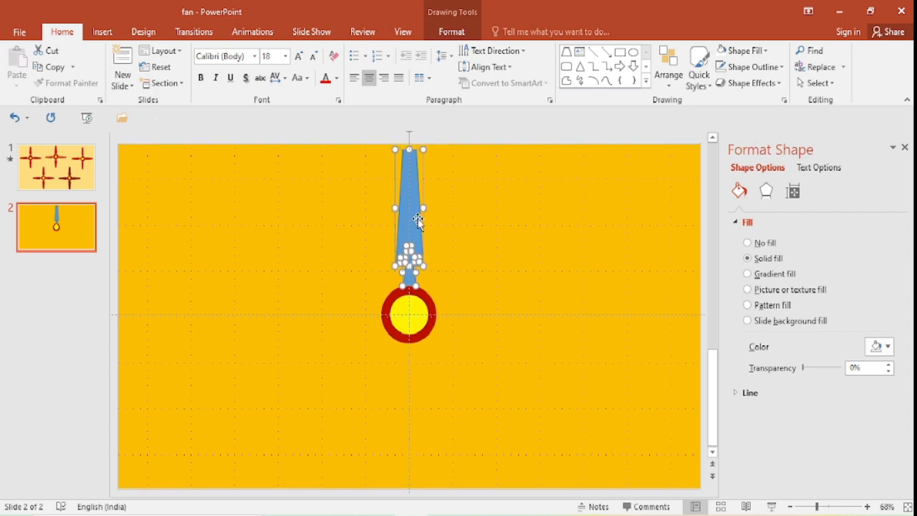
pyautogui.click(459, 30)
pyautogui.click(356, 71)
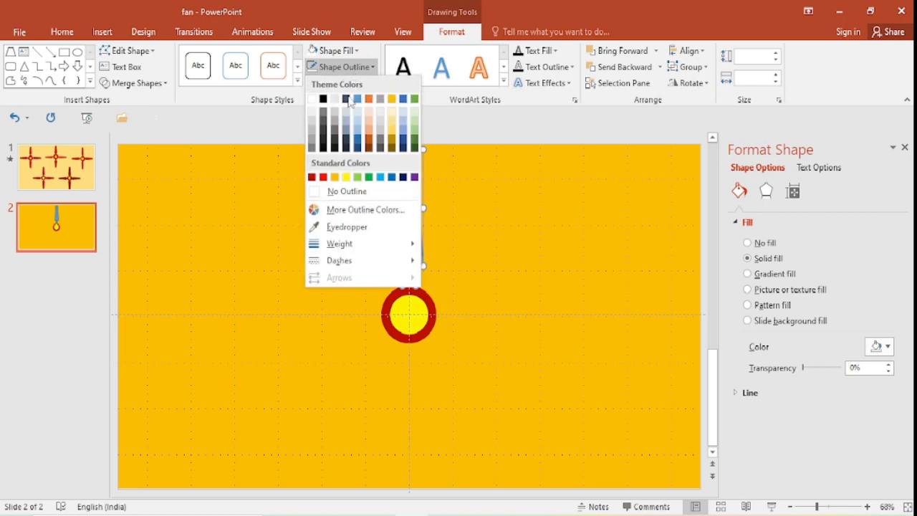
pyautogui.click(336, 191)
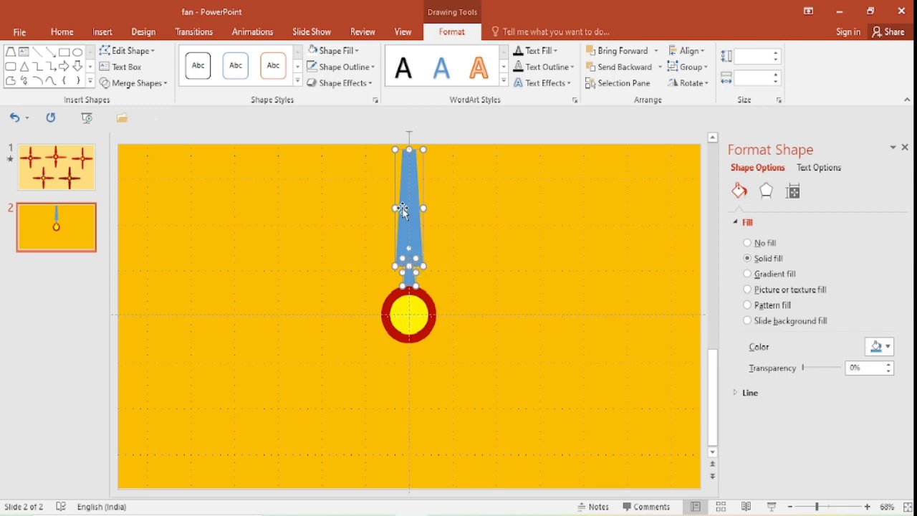
pyautogui.click(356, 51)
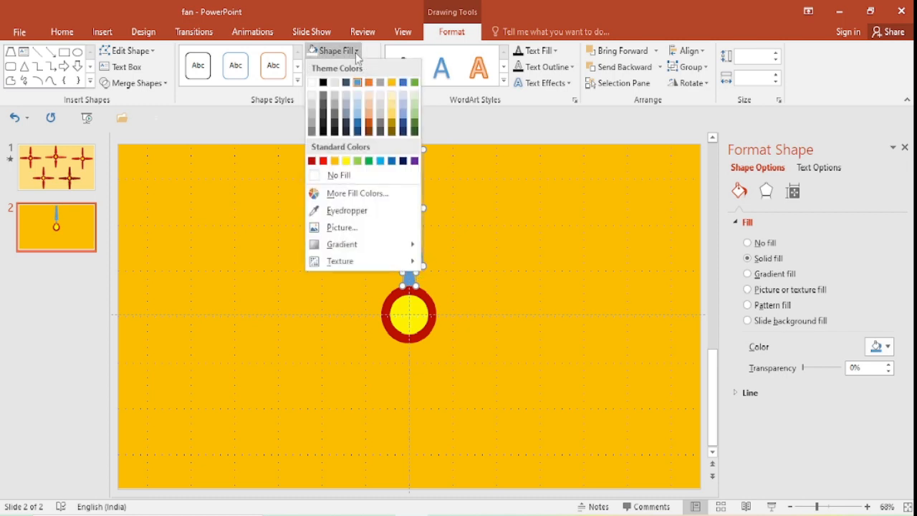
pyautogui.click(312, 161)
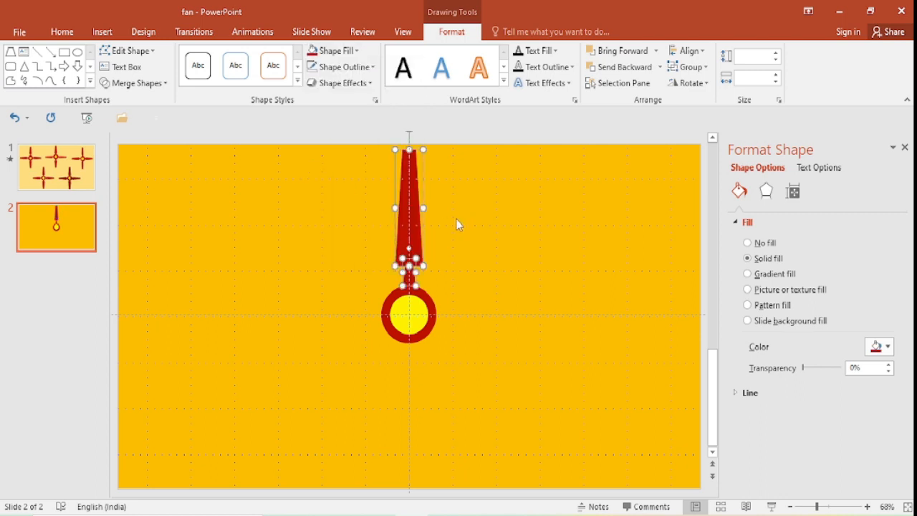
# Group the fan blade, its connector and the three white dots into one object
pyautogui.keyDown('shift'); pyautogui.click(409, 249); pyautogui.keyUp('shift')
pyautogui.keyDown('shift'); pyautogui.click(410, 265); pyautogui.keyUp('shift')
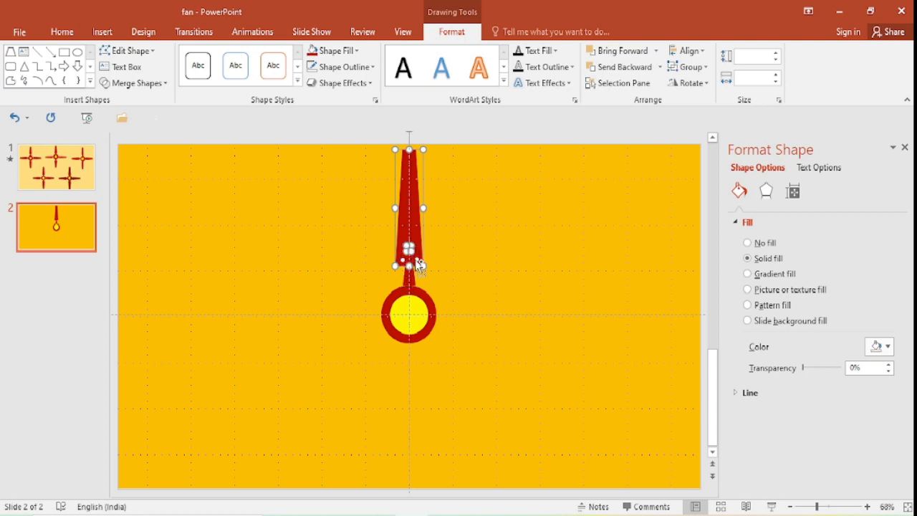
pyautogui.keyDown('shift'); pyautogui.click(413, 255); pyautogui.keyUp('shift')
pyautogui.keyDown('shift'); pyautogui.click(409, 262); pyautogui.keyUp('shift')
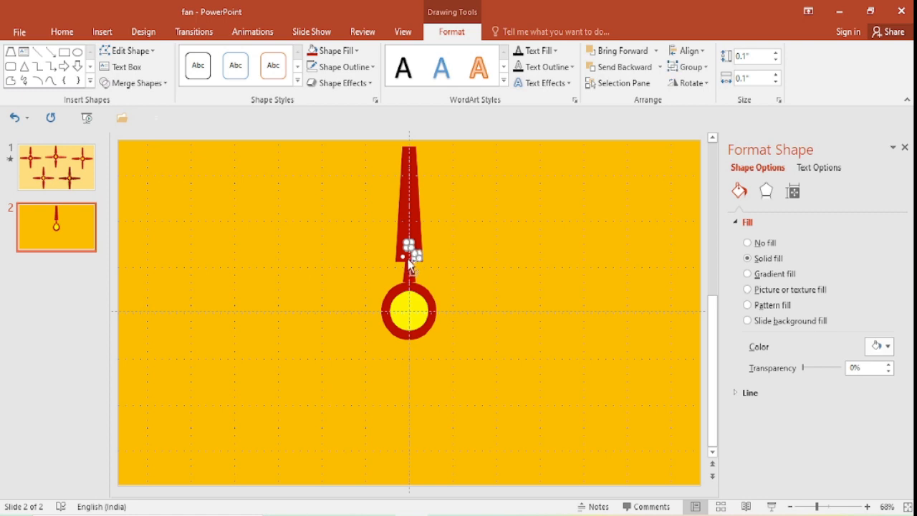
pyautogui.keyDown('shift'); pyautogui.click(403, 257); pyautogui.keyUp('shift')
pyautogui.keyDown('shift'); pyautogui.click(419, 209); pyautogui.keyUp('shift')
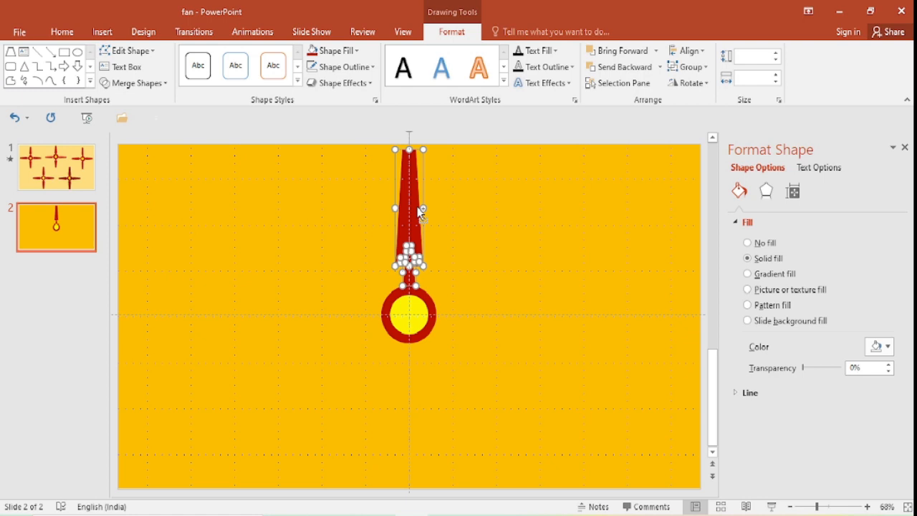
pyautogui.hotkey('ctrl', 'g')
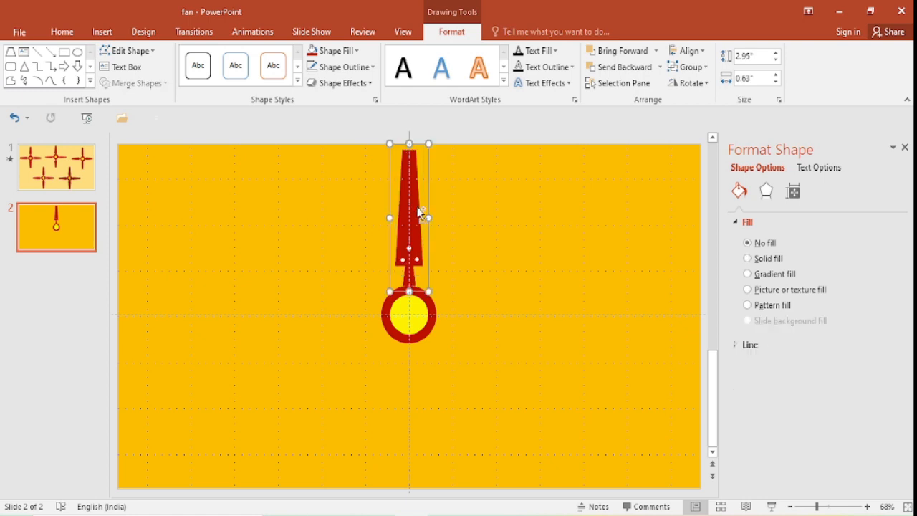
# Duplicate the blade group, rotate the copy to point downward and attach it beneath the hub
pyautogui.moveTo(419, 211); pyautogui.dragTo(496, 229)
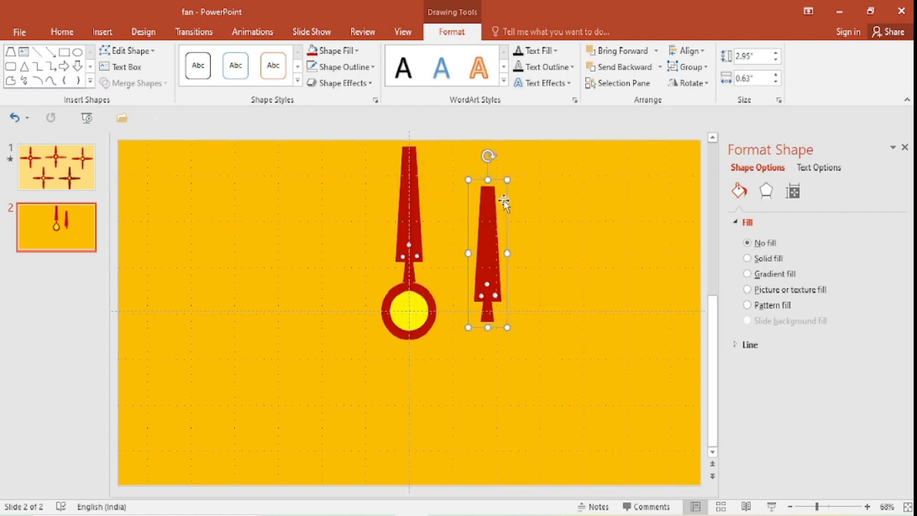
pyautogui.moveTo(487, 156); pyautogui.dragTo(493, 345)
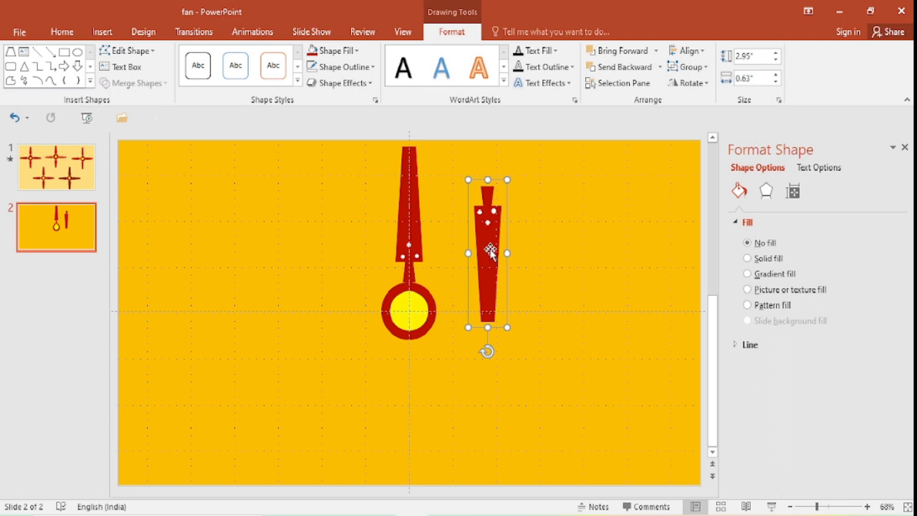
pyautogui.moveTo(492, 250); pyautogui.dragTo(411, 399)
# Duplicate the upper blade, rotate the copy horizontally to point right and attach it to the hub's right side
pyautogui.moveTo(410, 199); pyautogui.dragTo(523, 262)
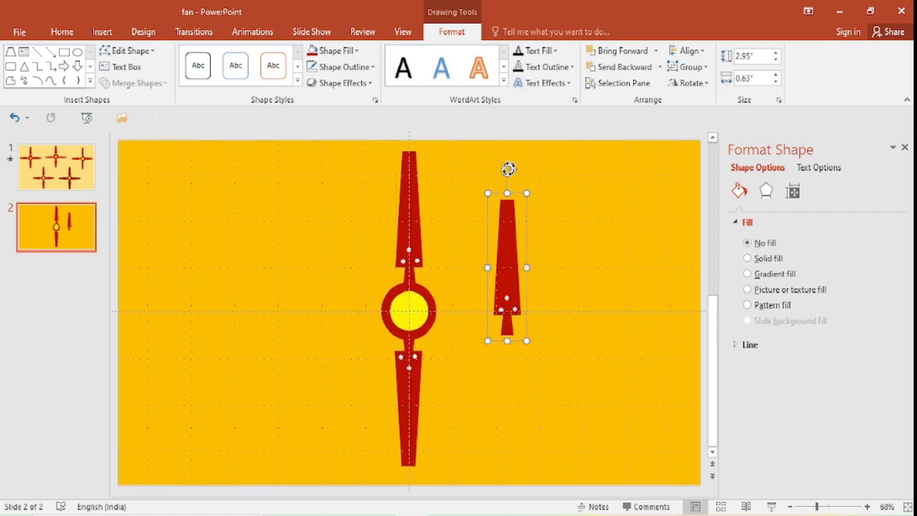
pyautogui.moveTo(508, 168); pyautogui.dragTo(566, 267)
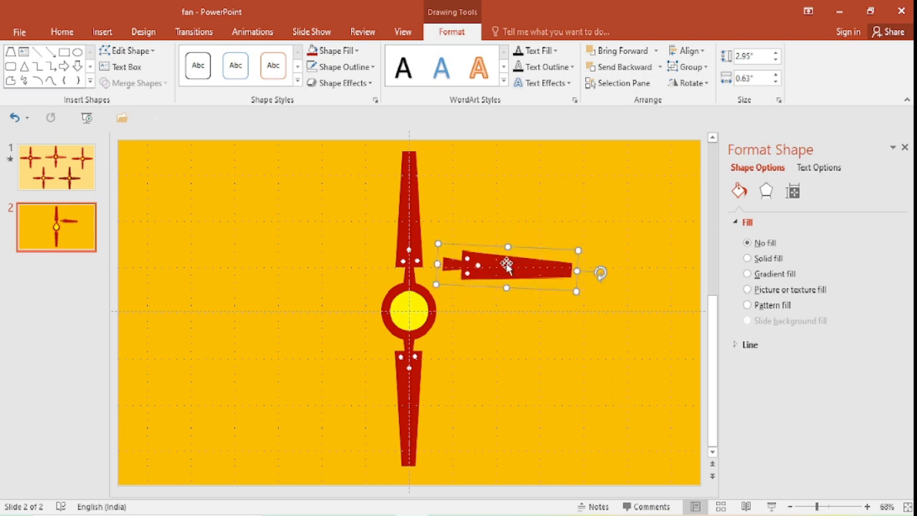
pyautogui.moveTo(506, 264); pyautogui.dragTo(496, 314)
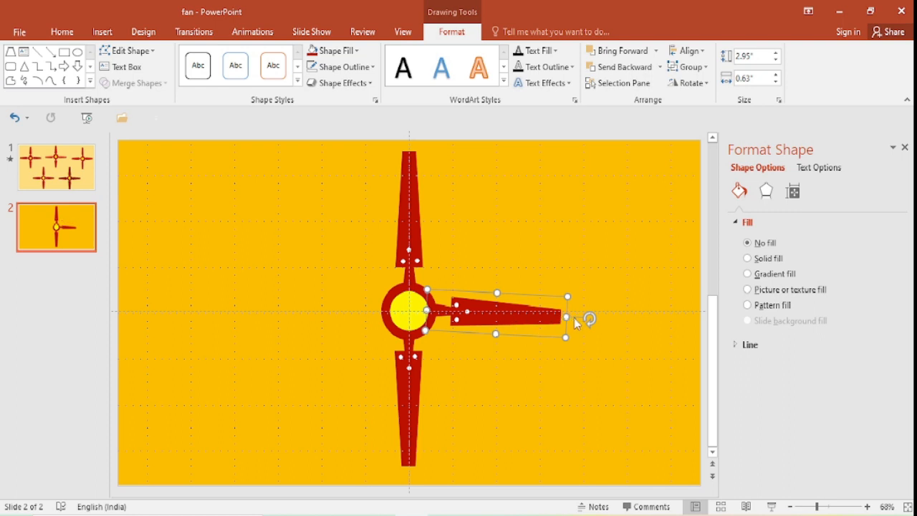
pyautogui.moveTo(589, 317); pyautogui.dragTo(589, 305)
pyautogui.moveTo(500, 310); pyautogui.dragTo(499, 308)
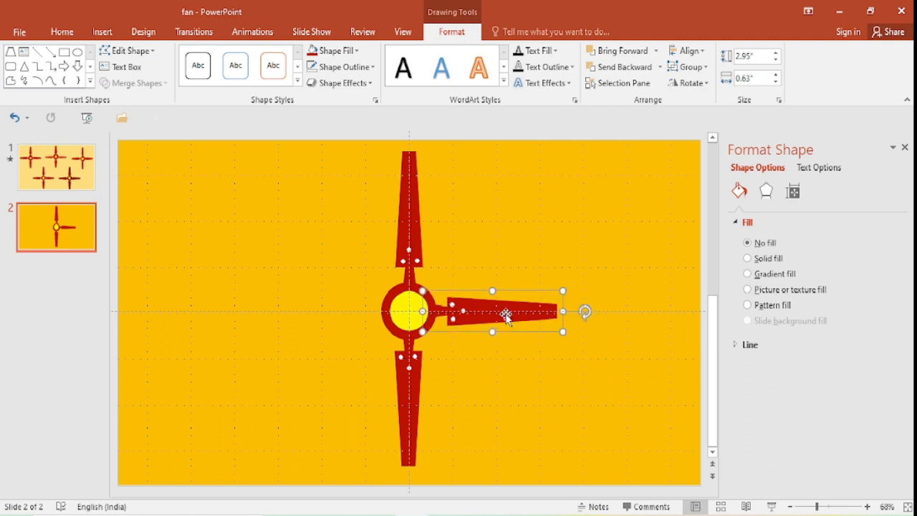
# Duplicate the right-hand blade, rotate the copy to point left and attach it to the hub's left side
pyautogui.hotkey('ctrl', 'd')
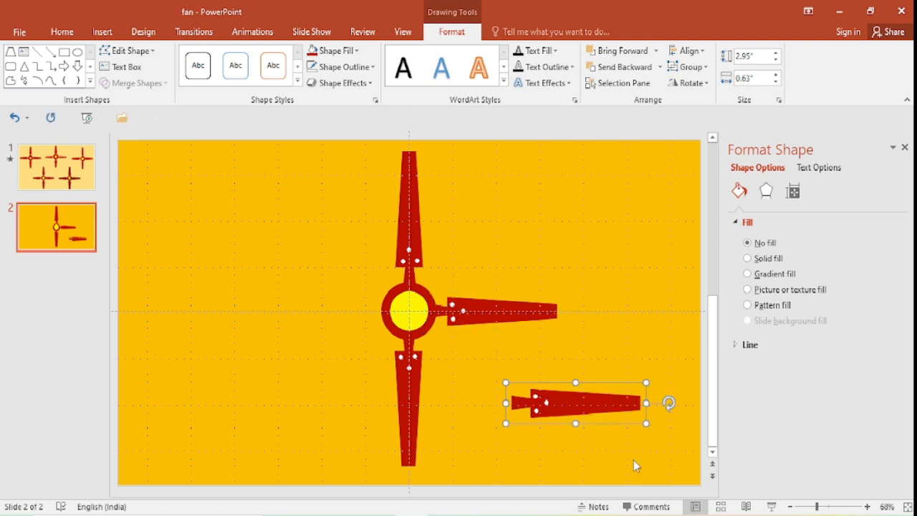
pyautogui.moveTo(669, 403); pyautogui.dragTo(528, 401)
pyautogui.moveTo(577, 416); pyautogui.dragTo(328, 314)
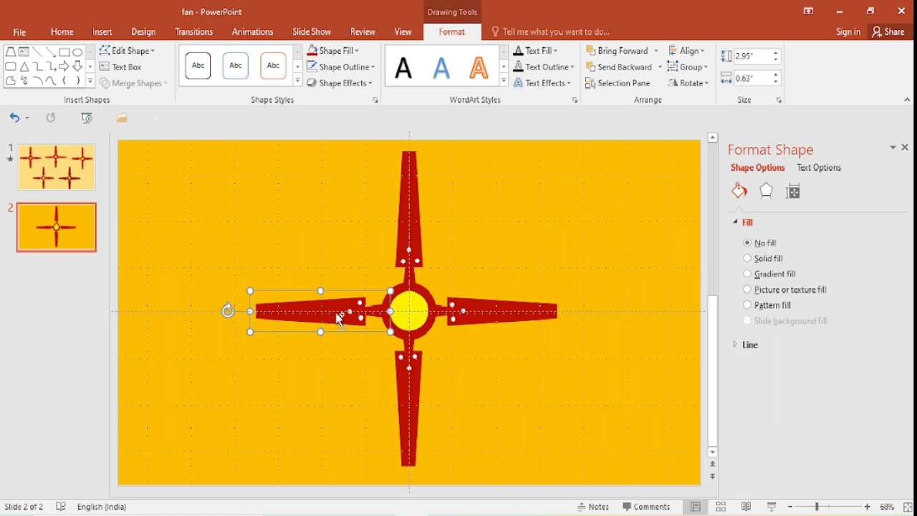
# Group all the fan parts together and apply the Spin emphasis animation to the group
pyautogui.hotkey('ctrl', 'a')
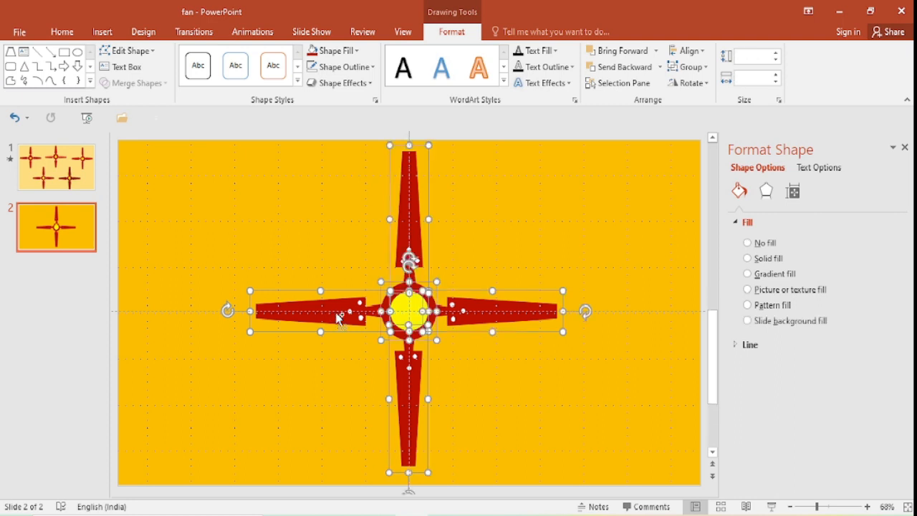
pyautogui.hotkey('ctrl', 'g')
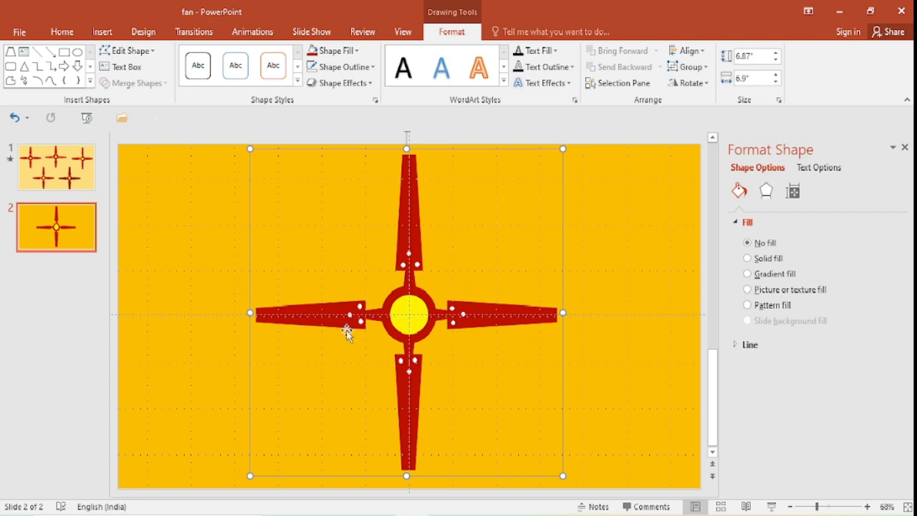
pyautogui.click(249, 33)
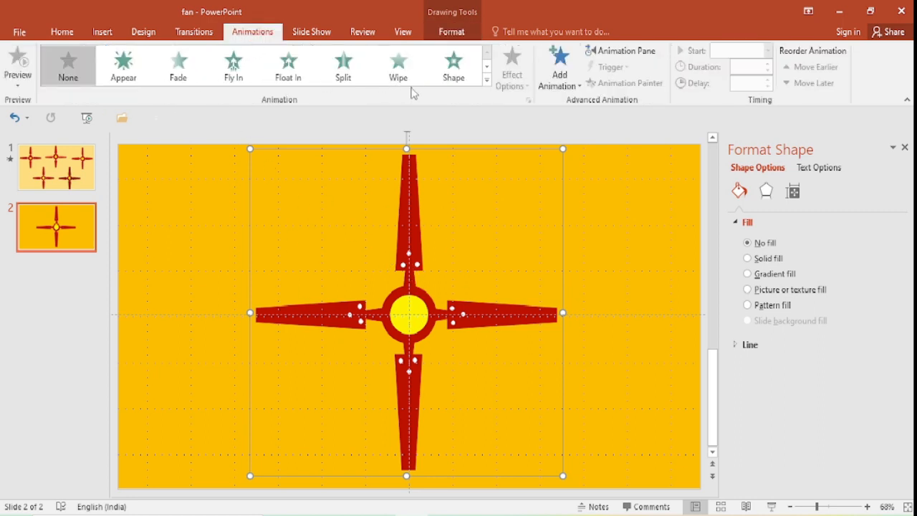
pyautogui.click(487, 80)
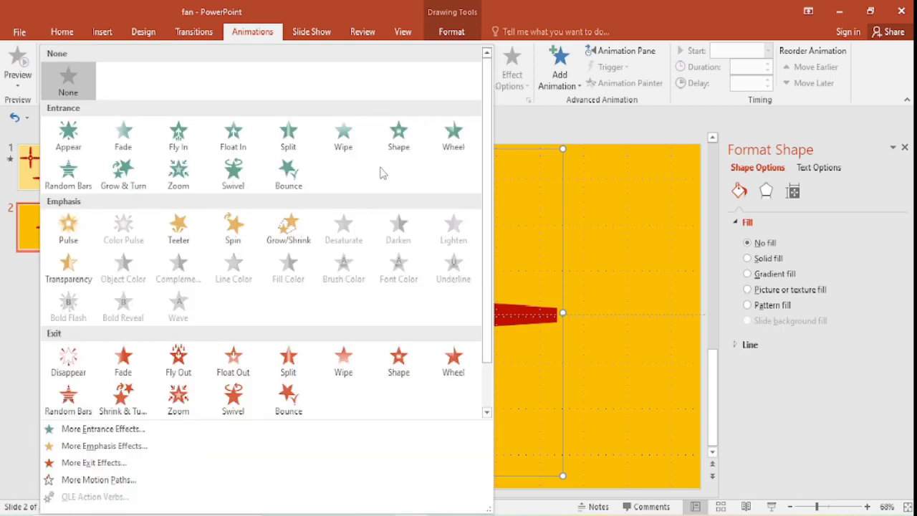
pyautogui.click(233, 228)
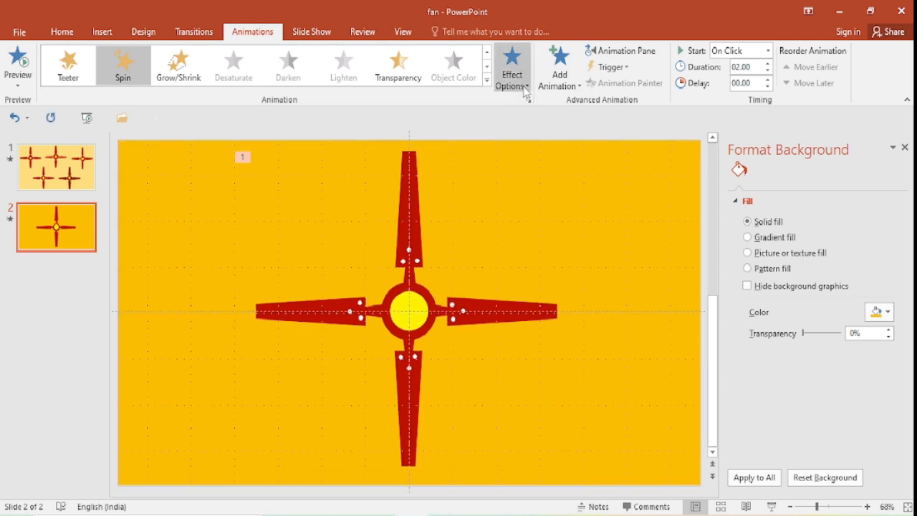
# Set the fan's Spin animation to a duration of 1 seconds (Fast) with 100 repeats
pyautogui.click(638, 57)
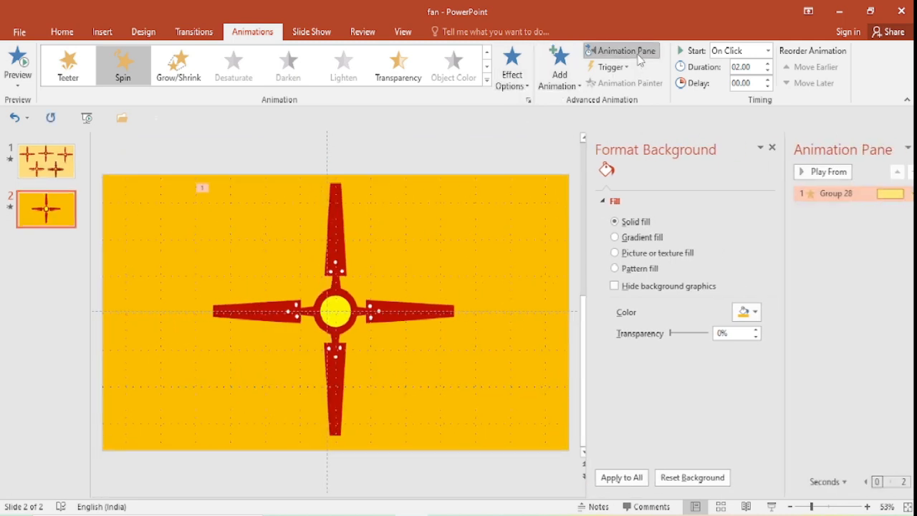
pyautogui.click(900, 197)
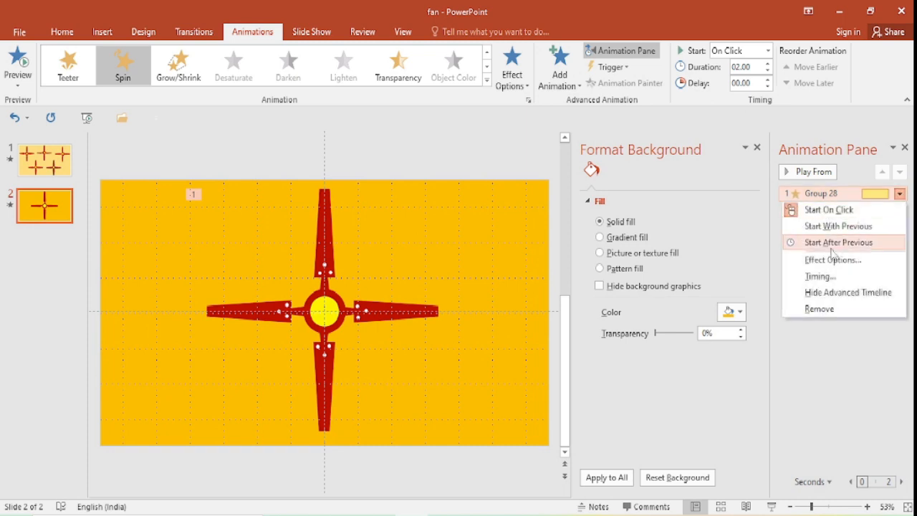
pyautogui.click(823, 279)
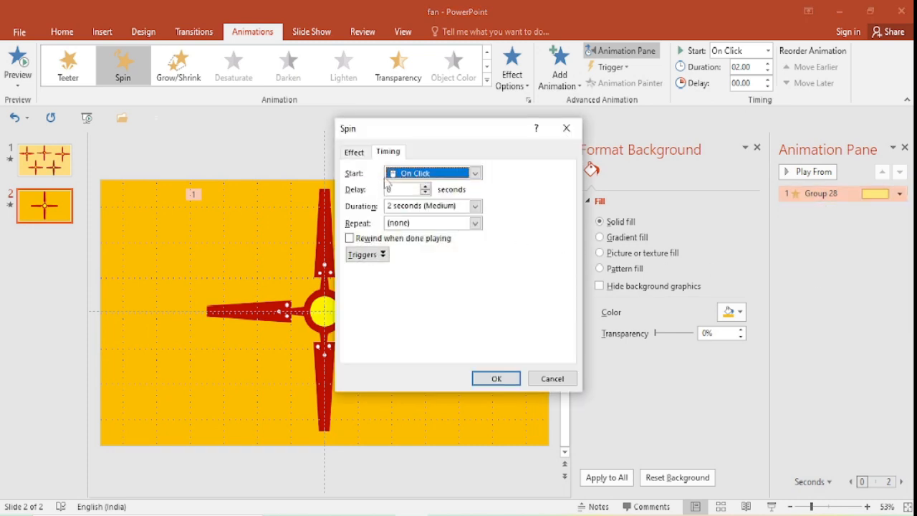
pyautogui.click(473, 206)
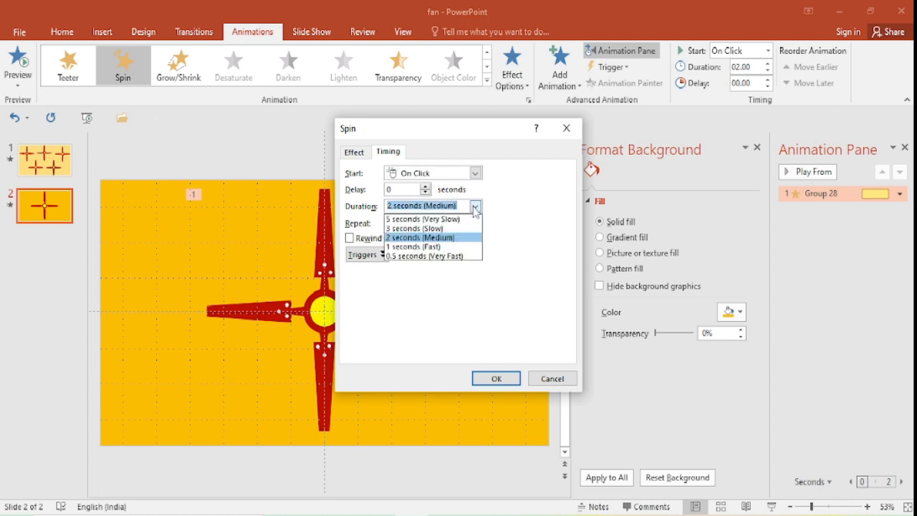
pyautogui.click(406, 247)
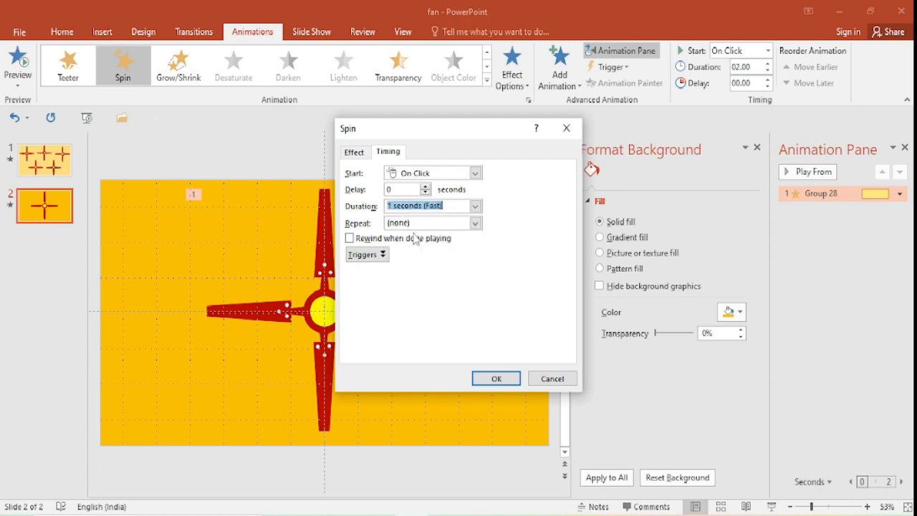
pyautogui.click(474, 224)
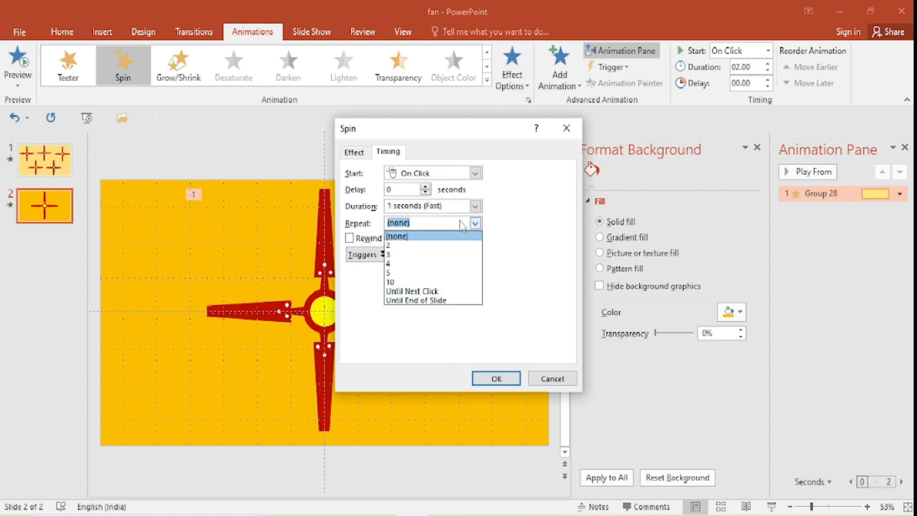
pyautogui.write('10')
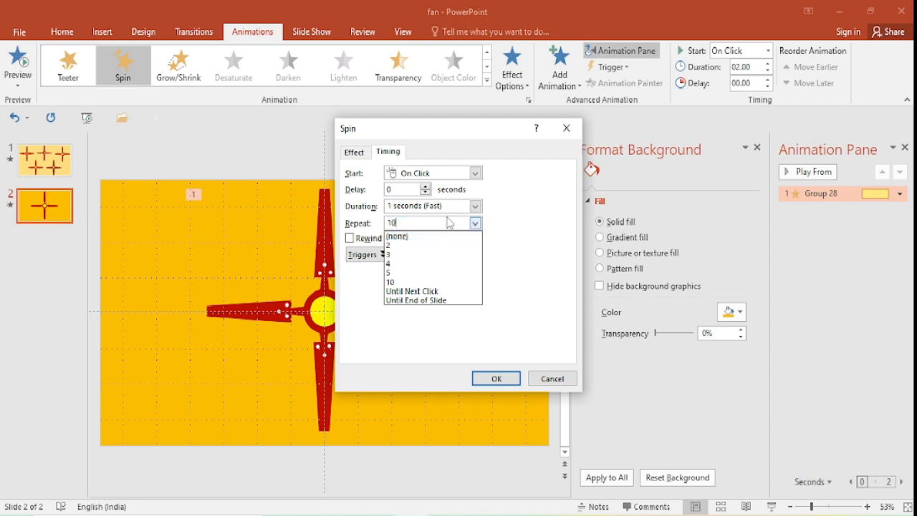
pyautogui.write('0')
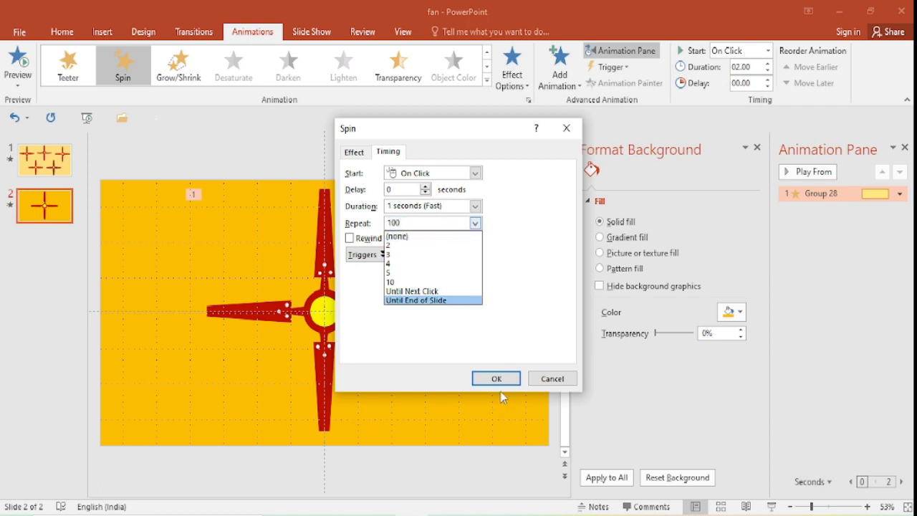
pyautogui.press('Escape')
pyautogui.click(492, 380)
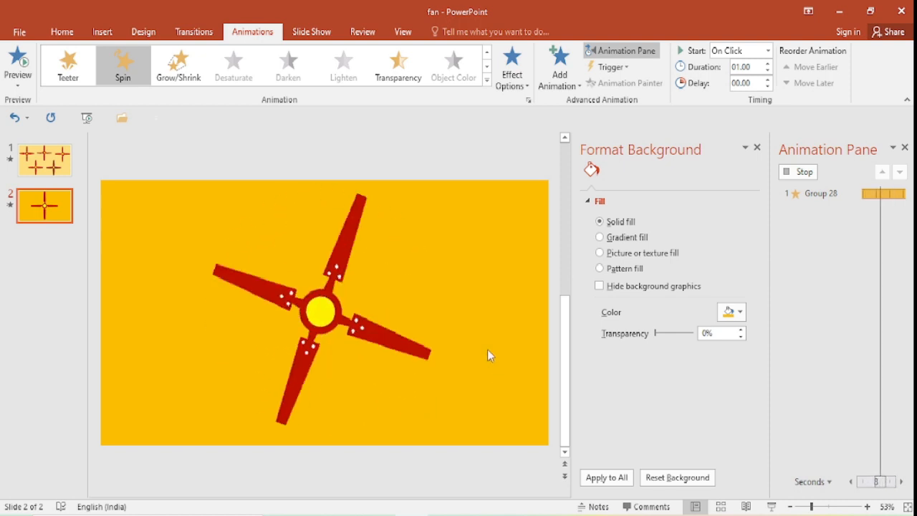
# Shrink the fan group to about half its size, keeping its lower-right corner in place
pyautogui.click(318, 306)
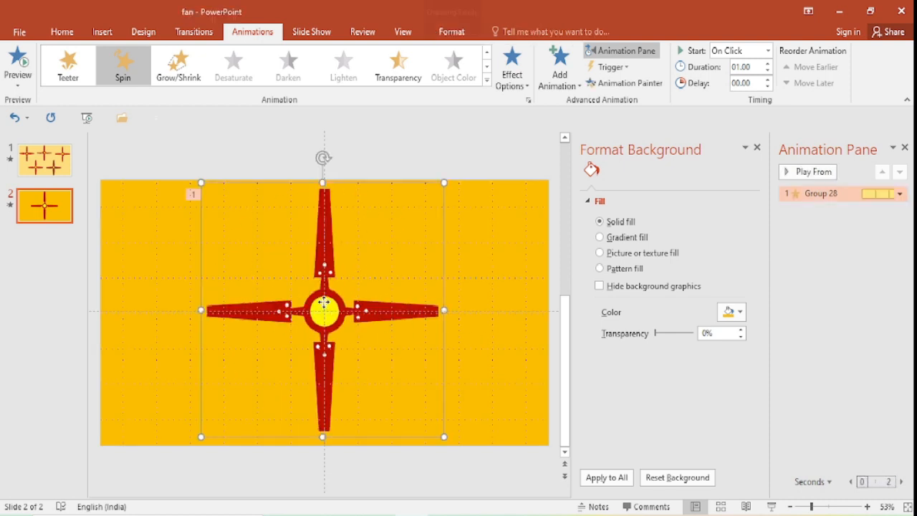
pyautogui.moveTo(201, 180); pyautogui.dragTo(317, 296)
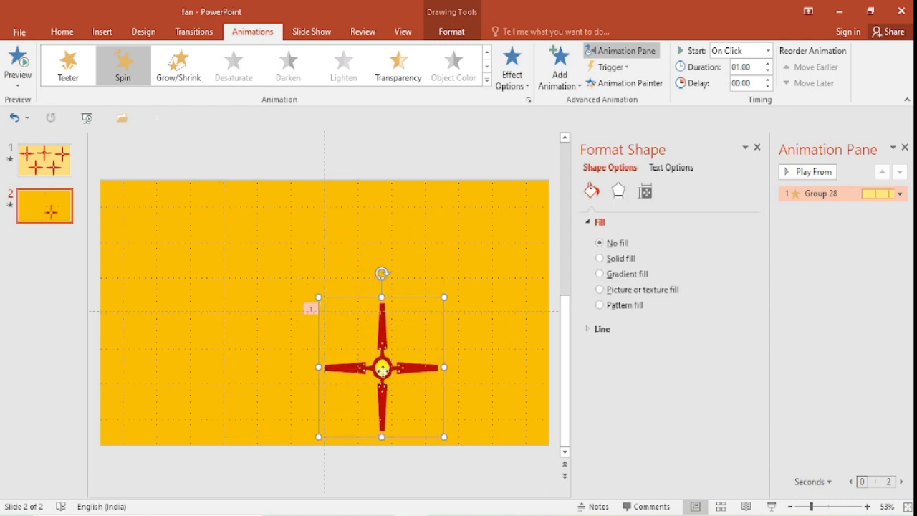
# Move the fan to the slide's upper left and duplicate it twice, placing one copy at the upper middle and the other at the lower right
pyautogui.moveTo(383, 370); pyautogui.dragTo(347, 258)
pyautogui.hotkey('ctrl', 'd')
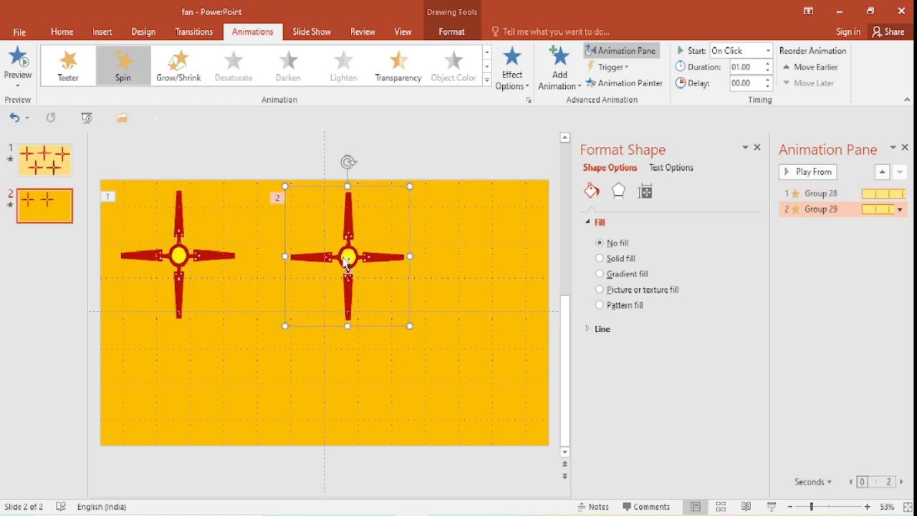
pyautogui.hotkey('ctrl', 'd')
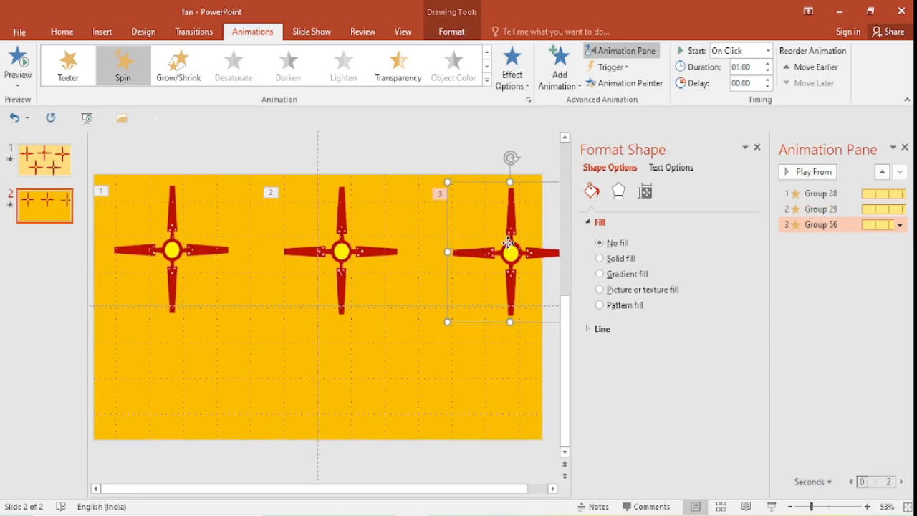
pyautogui.moveTo(507, 242); pyautogui.dragTo(448, 328)
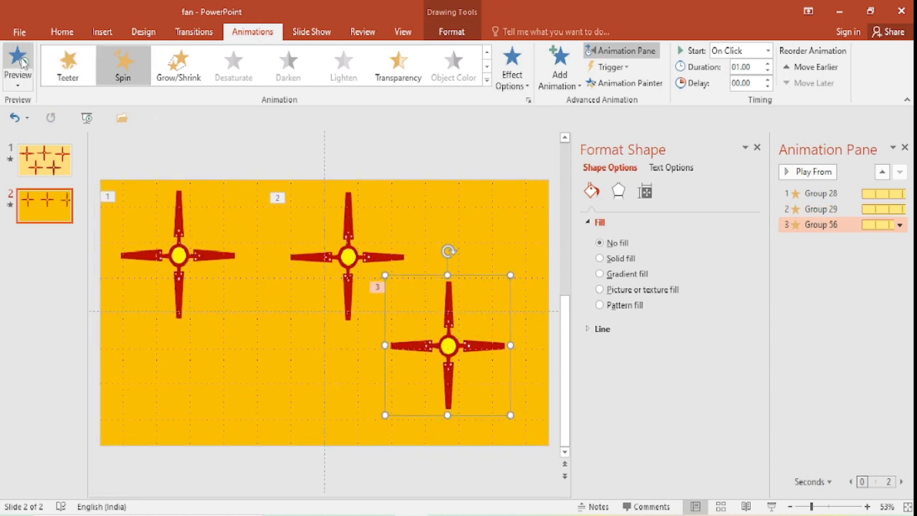
# Set the Spin animations of all three fans to start With Previous and preview the slide's animation
pyautogui.click(767, 50)
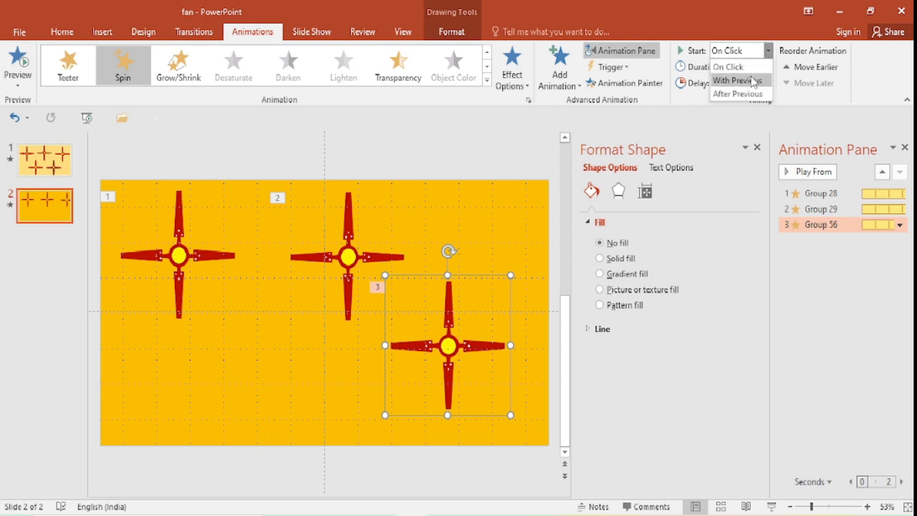
pyautogui.click(745, 80)
pyautogui.click(346, 247)
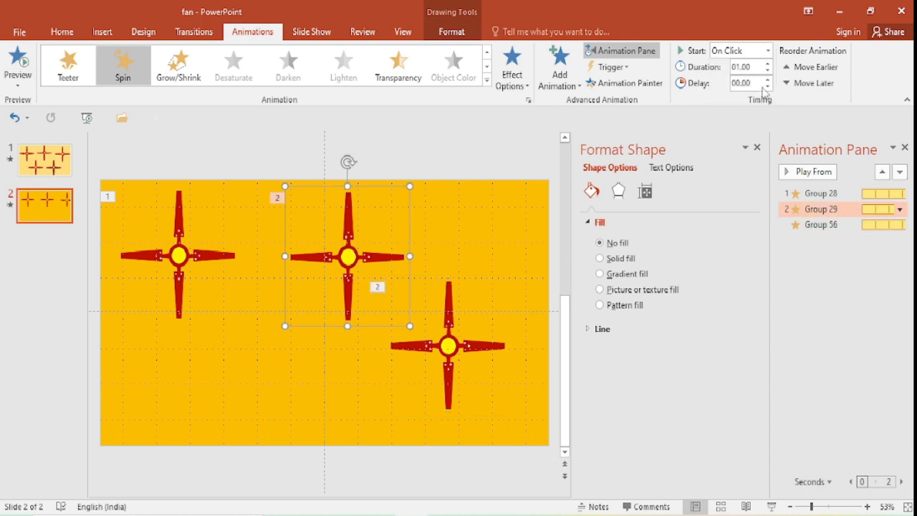
pyautogui.click(768, 51)
pyautogui.click(741, 78)
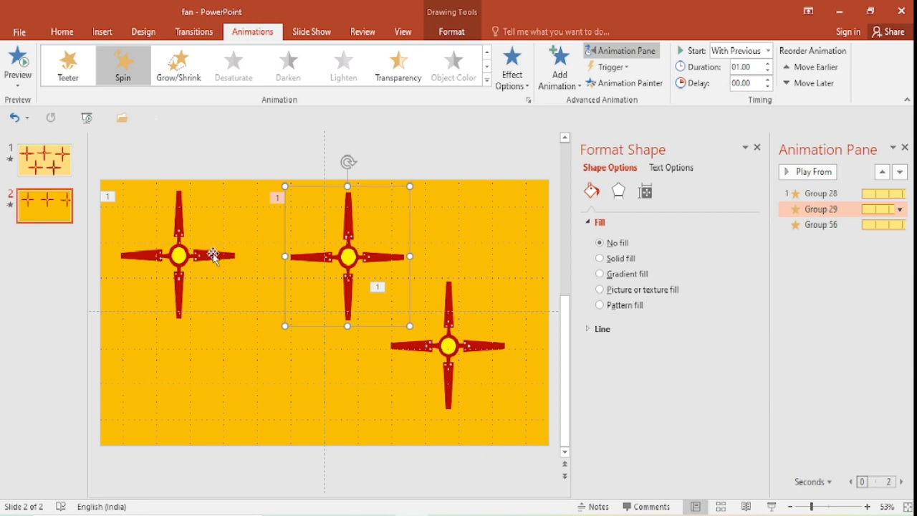
pyautogui.click(213, 256)
pyautogui.click(767, 51)
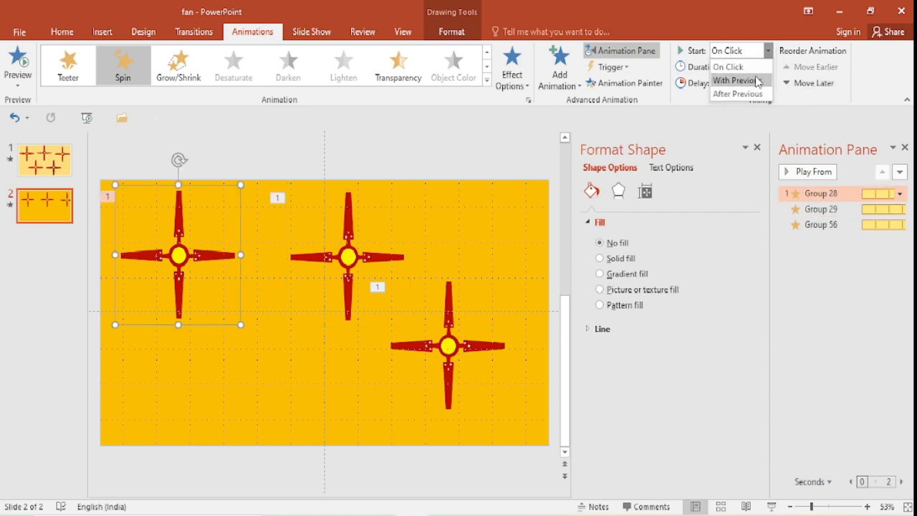
pyautogui.click(737, 80)
pyautogui.click(18, 68)
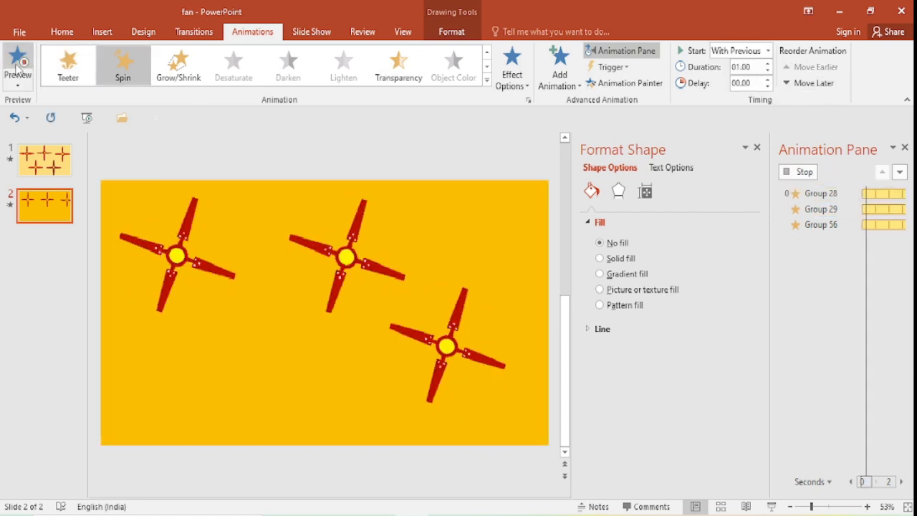